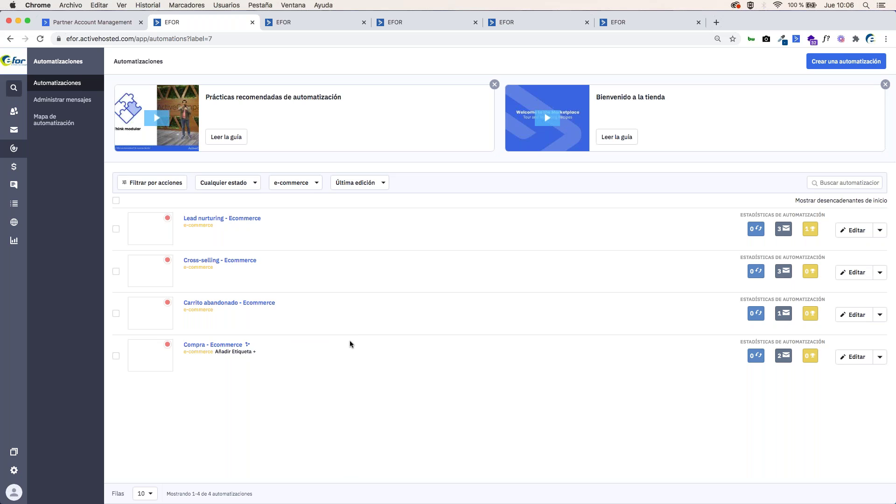
Step: Switch to the Compra - Ecommerce automation and view its whole workflow, starting from the purchase trigger
left_click(319, 26)
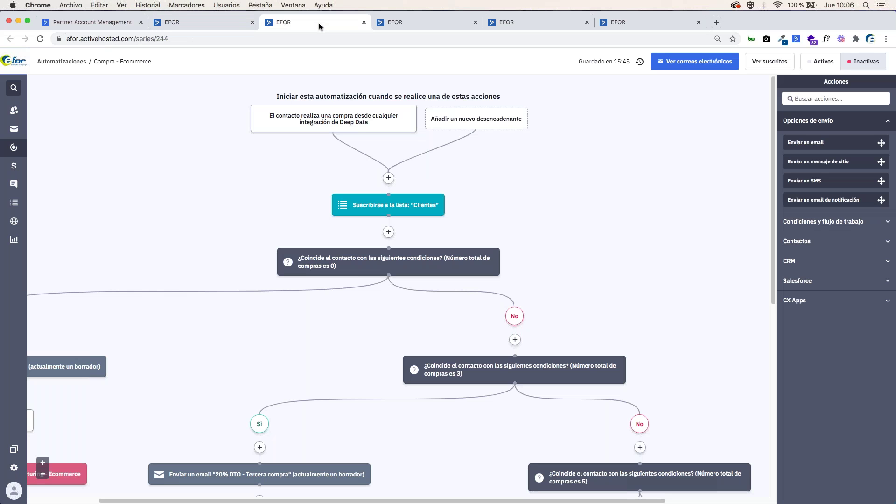
left_click(42, 474)
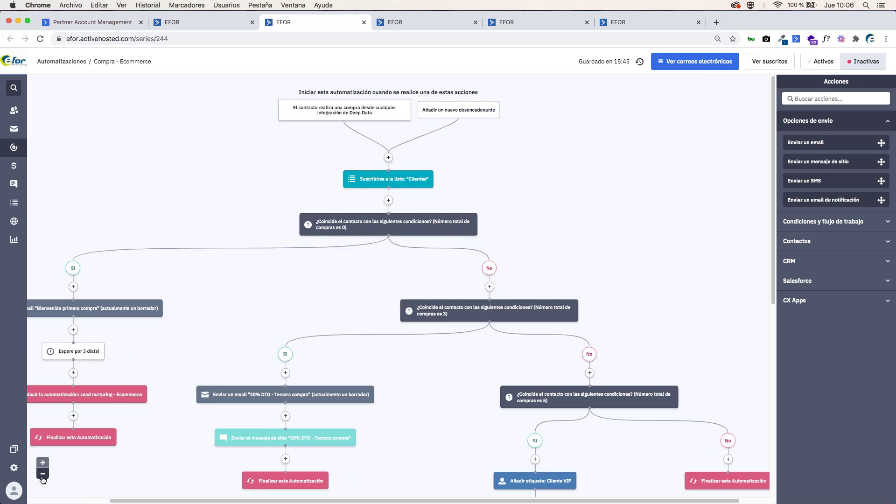
left_click(43, 475)
scroll(131, 412, "down", 2)
scroll(150, 410, "up", 2)
mouse_move(159, 376)
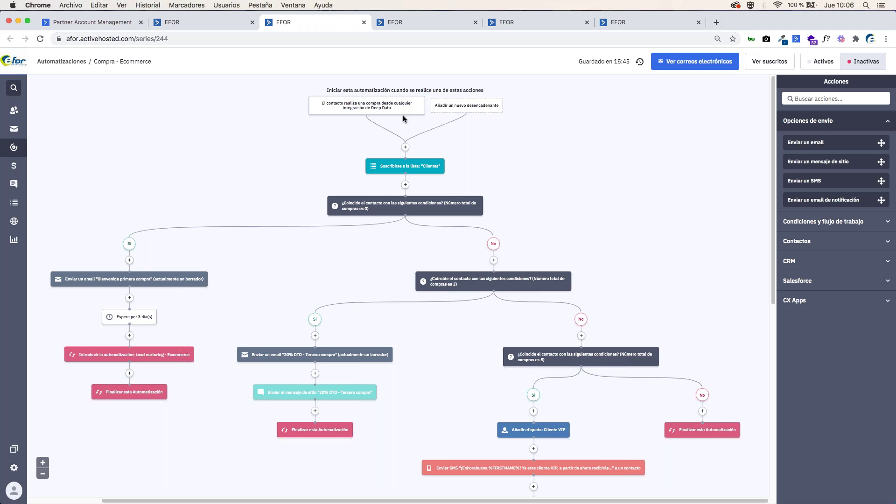
mouse_move(404, 114)
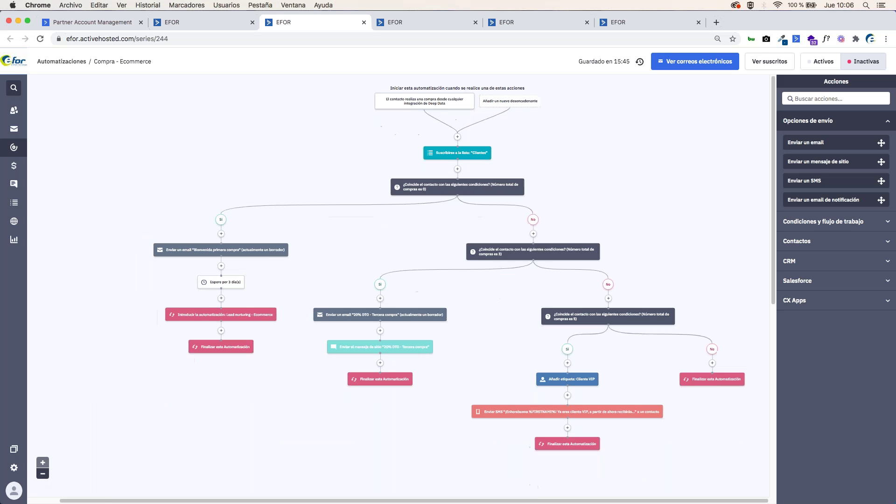
Step: Examine the subscription to the Clientes list and the first condition on the total number of purchases
left_click(46, 463)
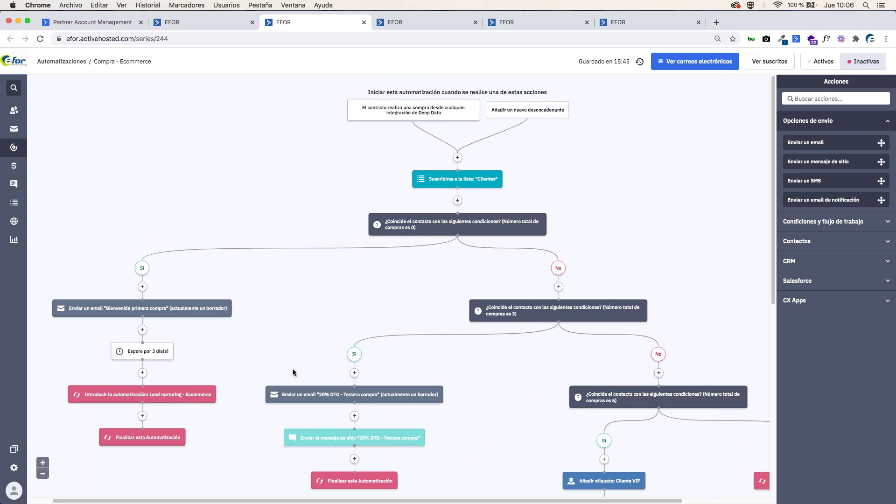
scroll(293, 372, "right", 2)
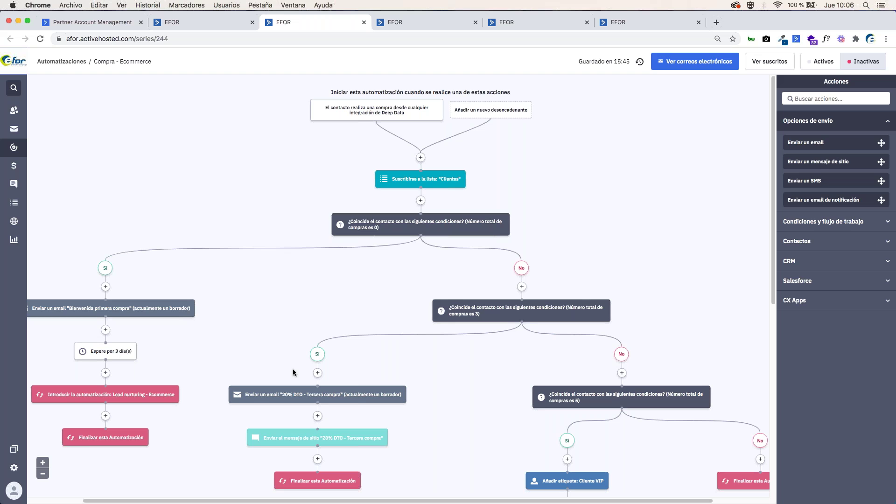
mouse_move(439, 183)
scroll(412, 204, "down", 1)
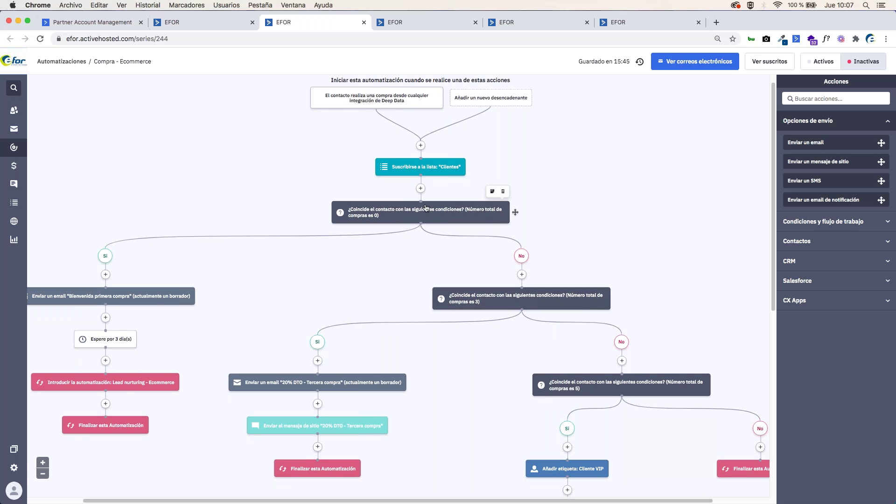
Step: Examine the first condition's Sí branch, covering the first-purchase welcome email, the wait and the entry into Lead nurturing
scroll(438, 217, "left", 3)
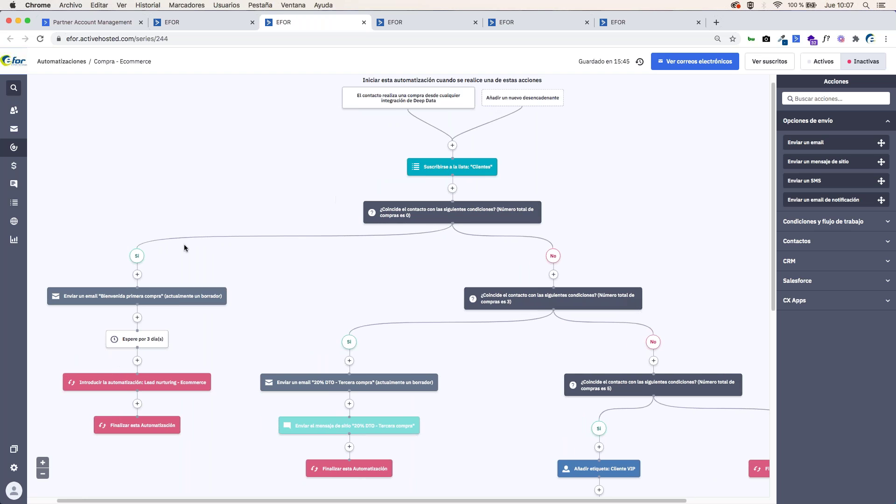
scroll(444, 219, "left", 1)
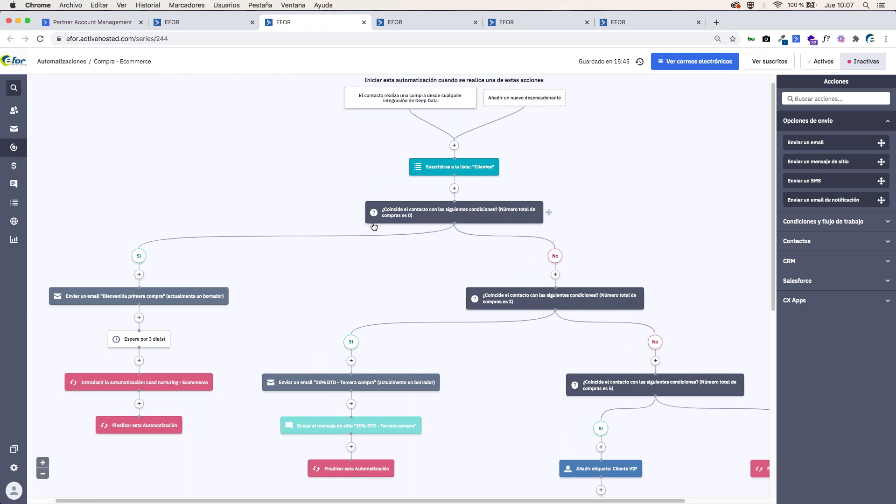
scroll(484, 222, "left", 4)
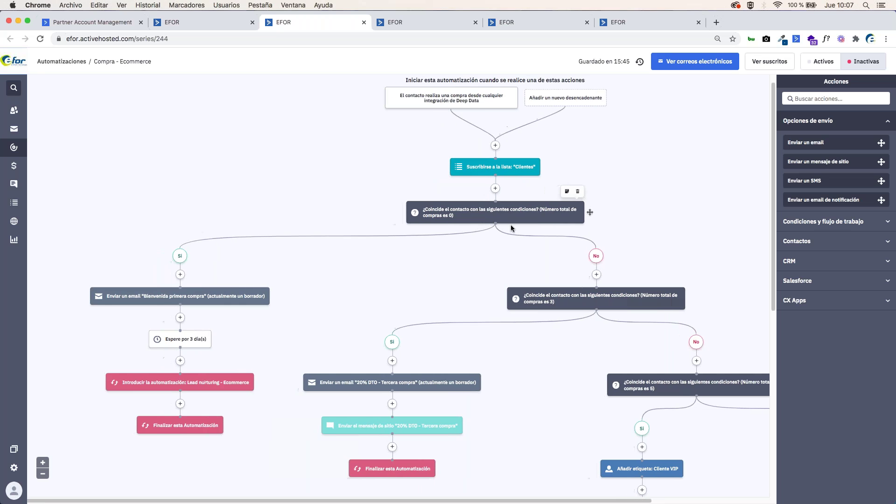
scroll(512, 228, "down", 2)
scroll(512, 229, "left", 1)
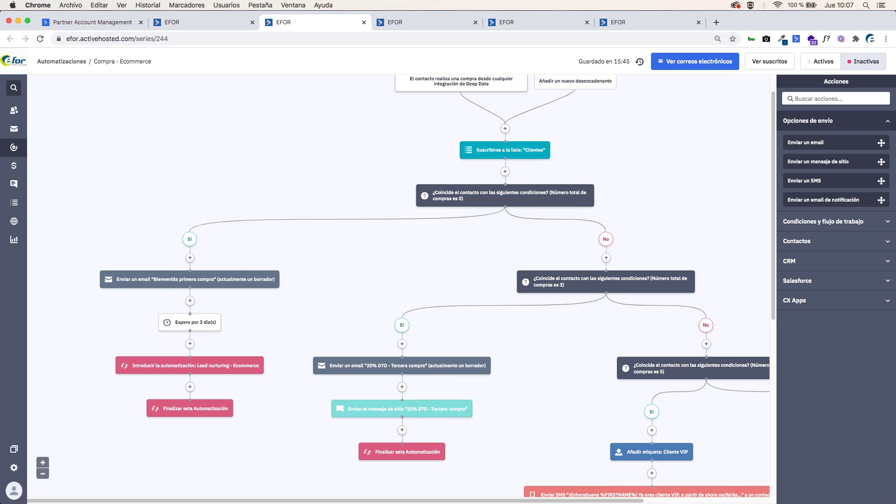
mouse_move(214, 370)
mouse_move(209, 282)
mouse_move(189, 323)
Step: Switch to the Lead nurturing - Ecommerce automation and examine its sequence of three emails and the waits between them
left_click(431, 22)
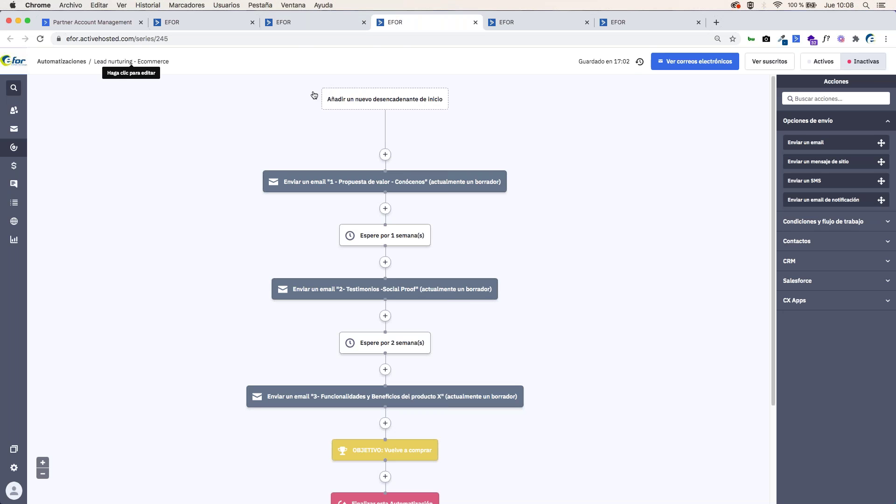
scroll(309, 102, "down", 1)
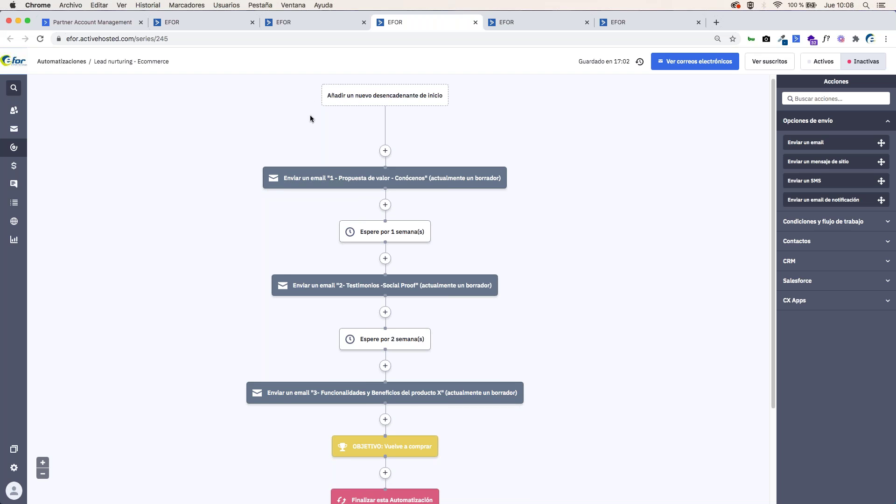
mouse_move(406, 180)
scroll(425, 194, "down", 3)
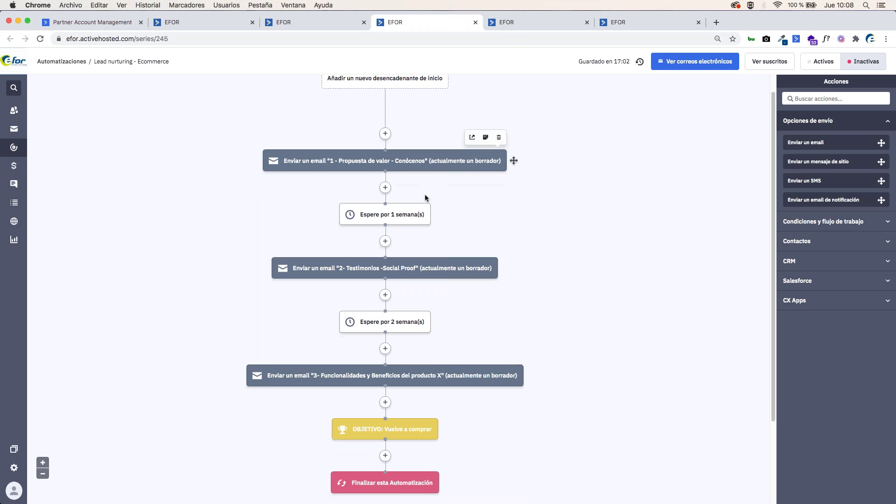
mouse_move(362, 201)
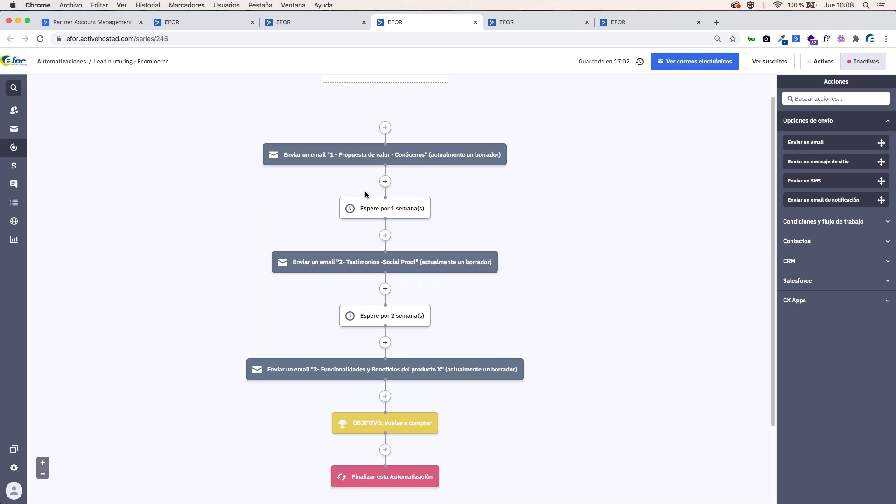
mouse_move(312, 272)
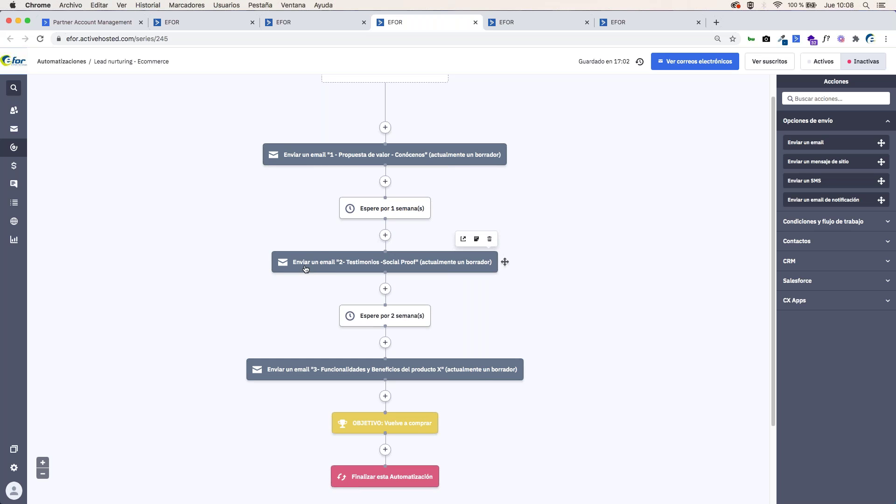
scroll(296, 238, "down", 1)
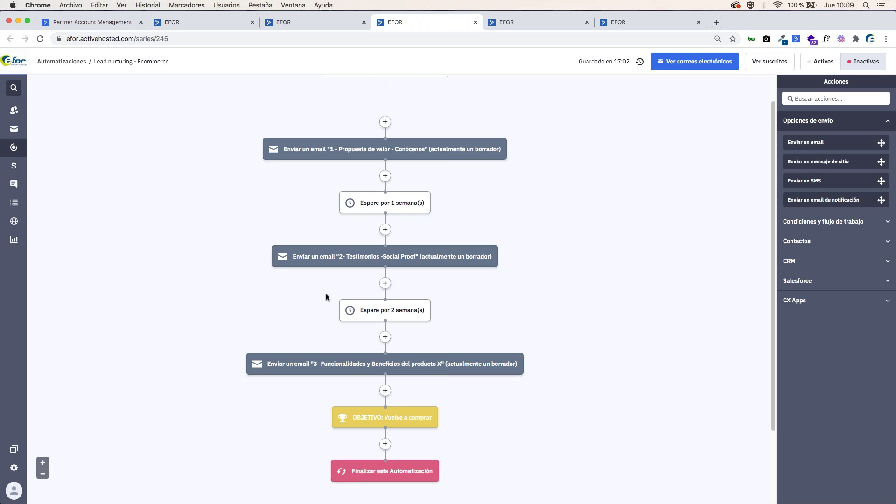
scroll(348, 289, "down", 1)
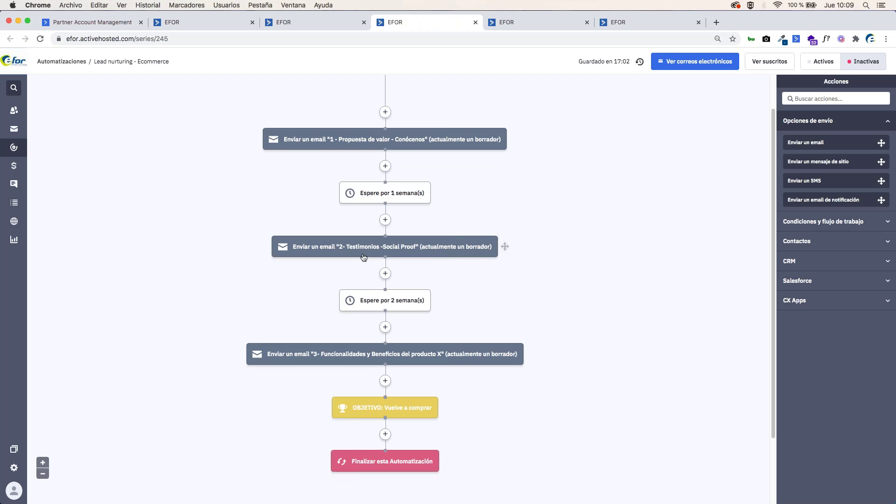
scroll(369, 284, "down", 1)
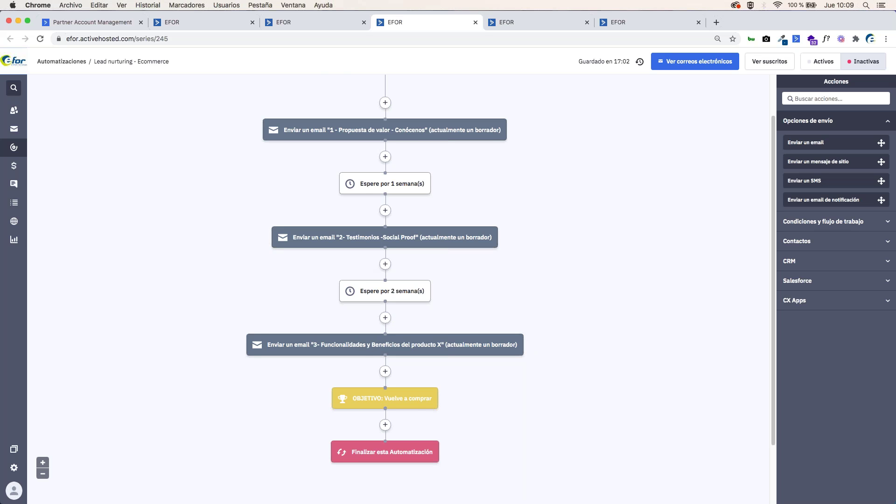
scroll(346, 94, "up", 1)
scroll(349, 105, "up", 1)
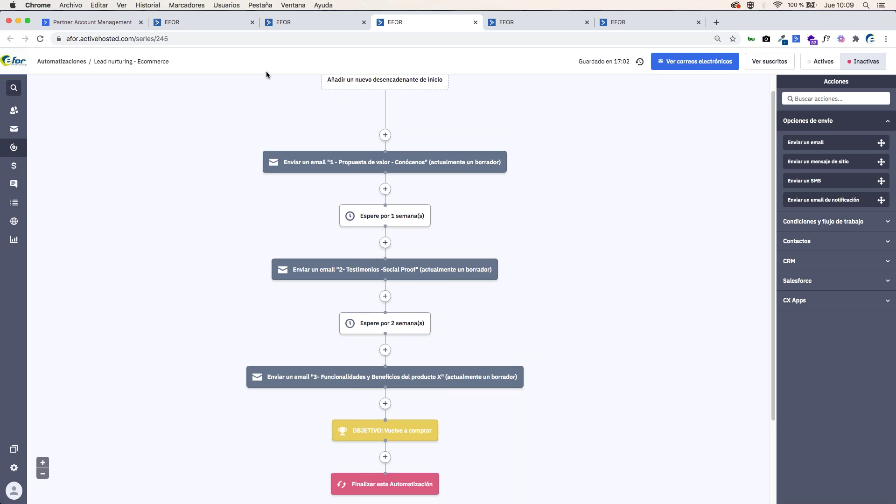
Step: Check the first-purchase branch of Compra - Ecommerce again, and return to the end of the Lead nurturing sequence
left_click(291, 21)
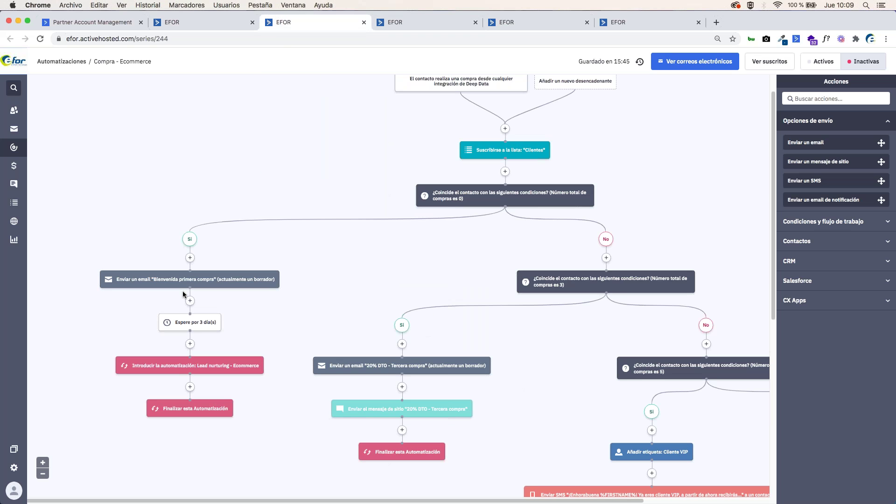
left_click(426, 22)
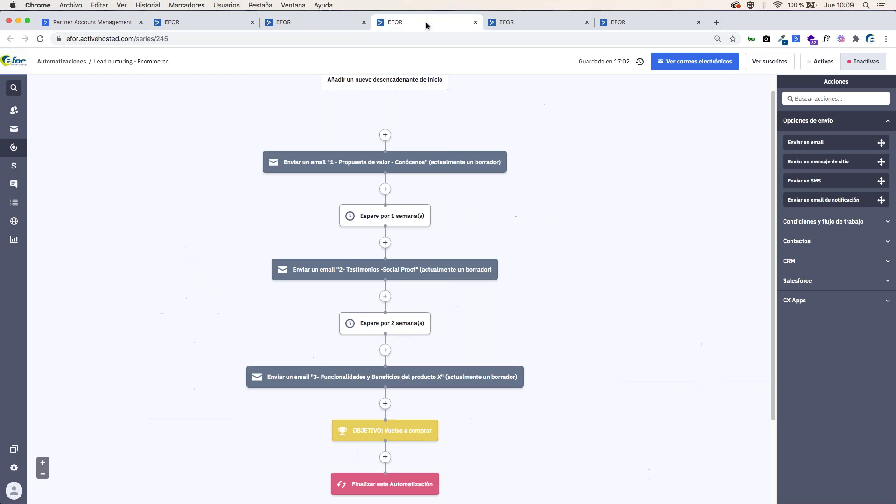
scroll(341, 117, "down", 1)
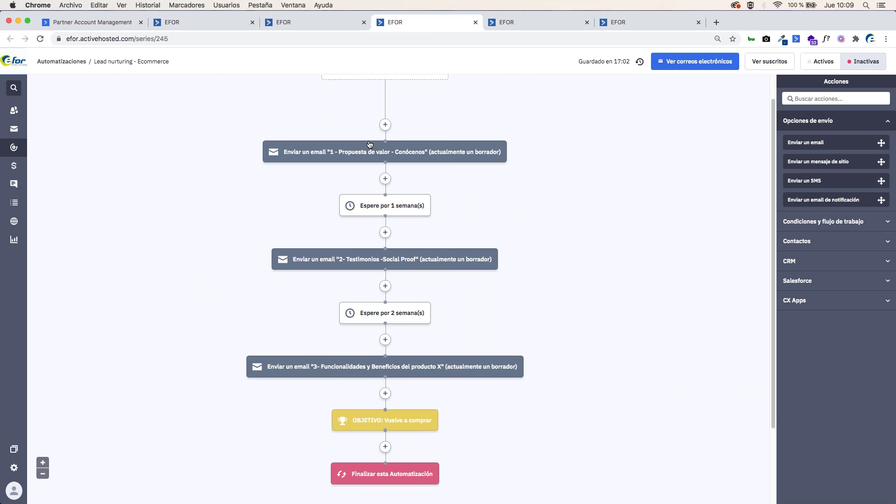
scroll(380, 229, "down", 1)
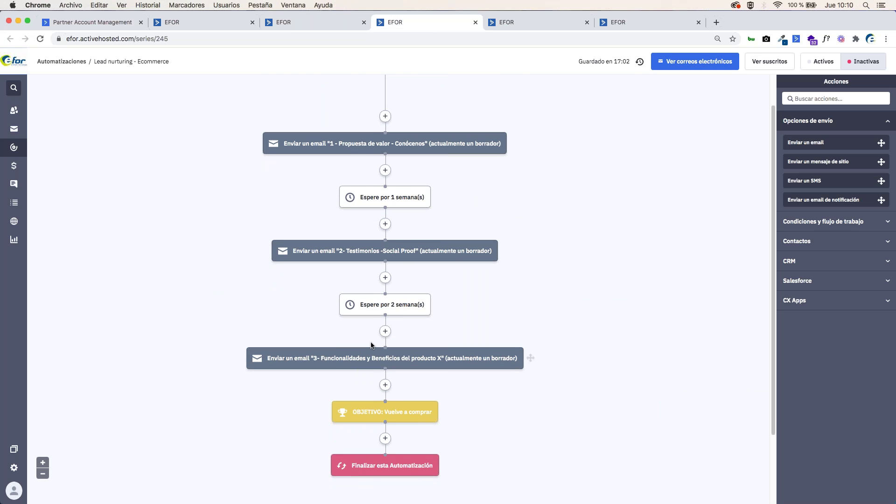
scroll(445, 405, "down", 1)
Step: Review the condition of the "Vuelve a comprar" goal, save the goal, and look over its place in the email sequence
mouse_move(379, 408)
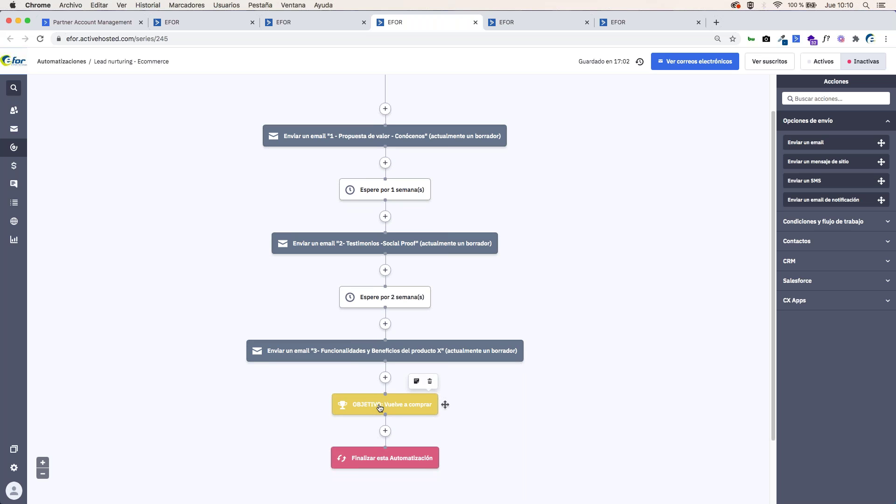
left_click(380, 408)
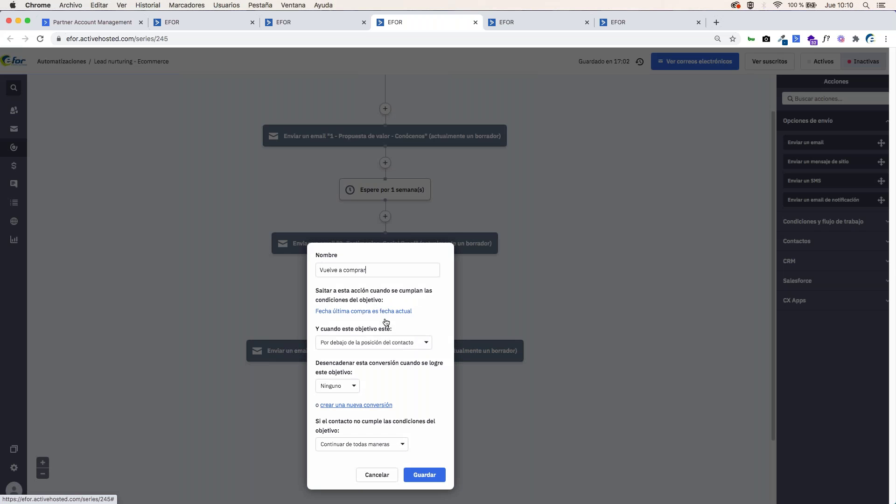
left_click(355, 315)
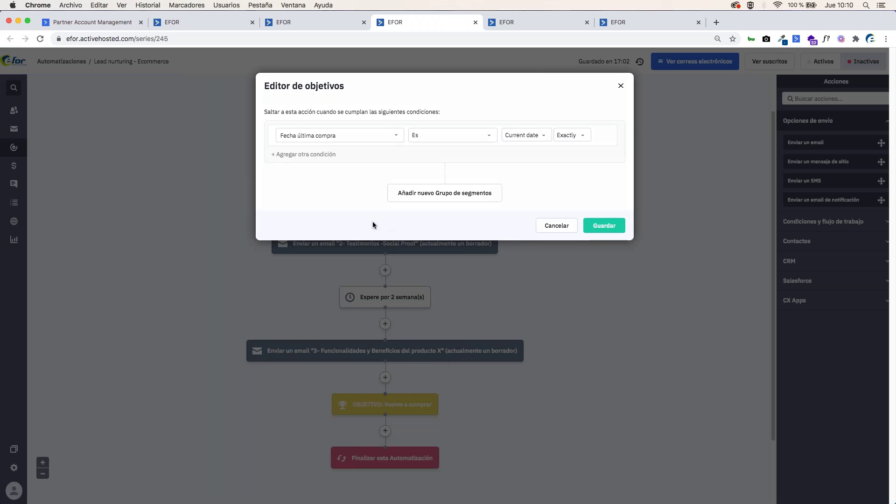
left_click(595, 229)
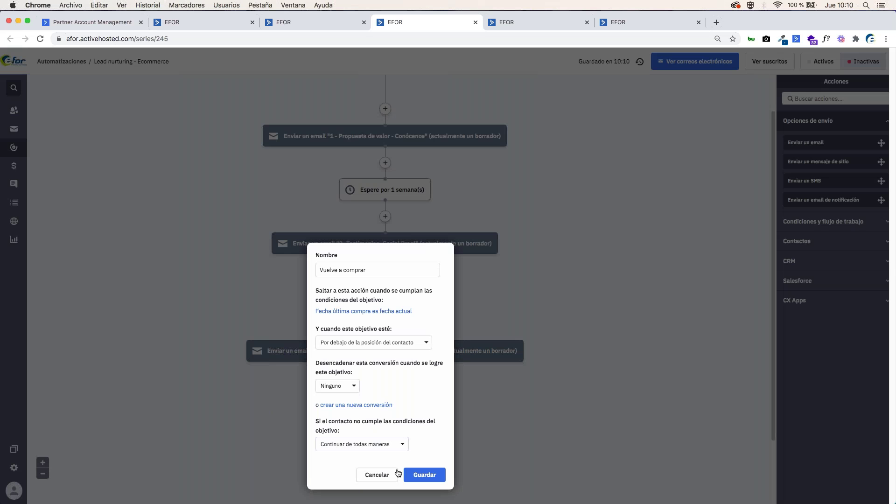
left_click(415, 474)
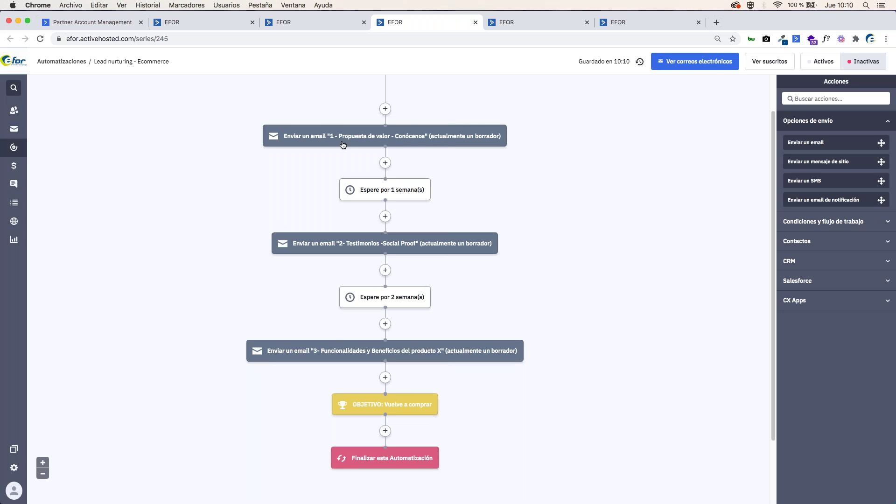
mouse_move(504, 243)
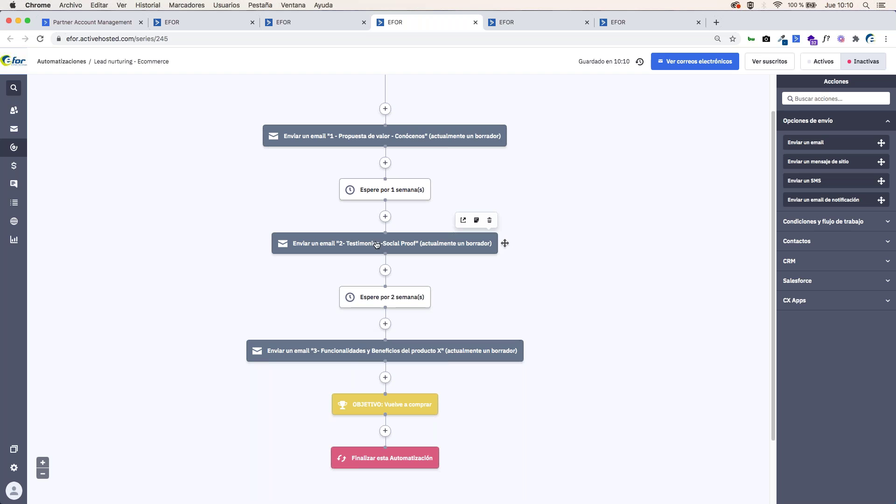
mouse_move(368, 411)
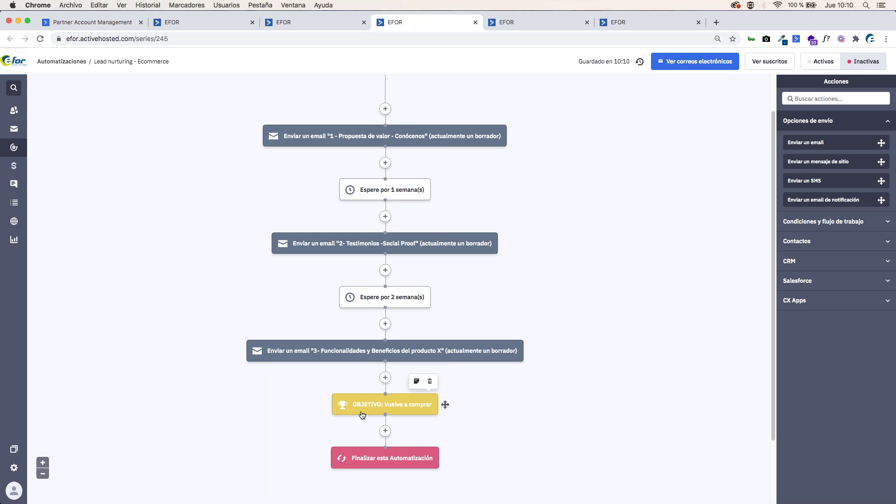
scroll(398, 447, "down", 1)
mouse_move(399, 449)
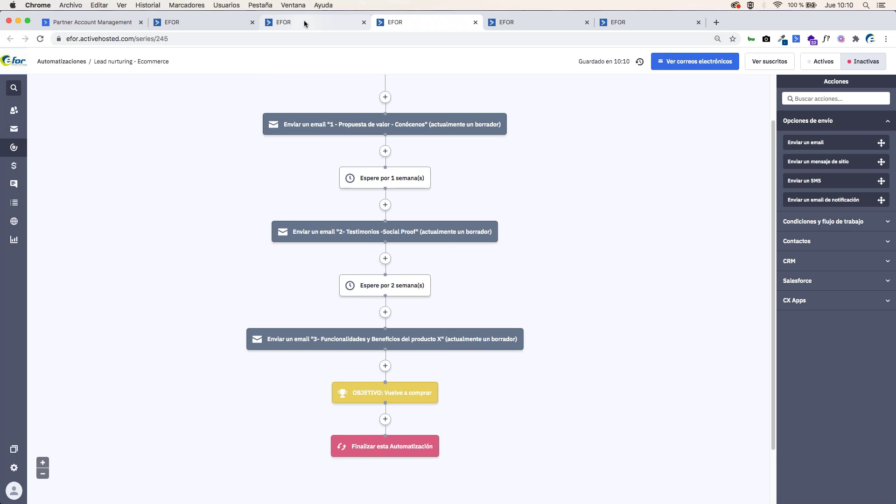
Step: Return to the Compra - Ecommerce automation and view its workflow from the purchase trigger down
left_click(304, 21)
scroll(373, 149, "up", 1)
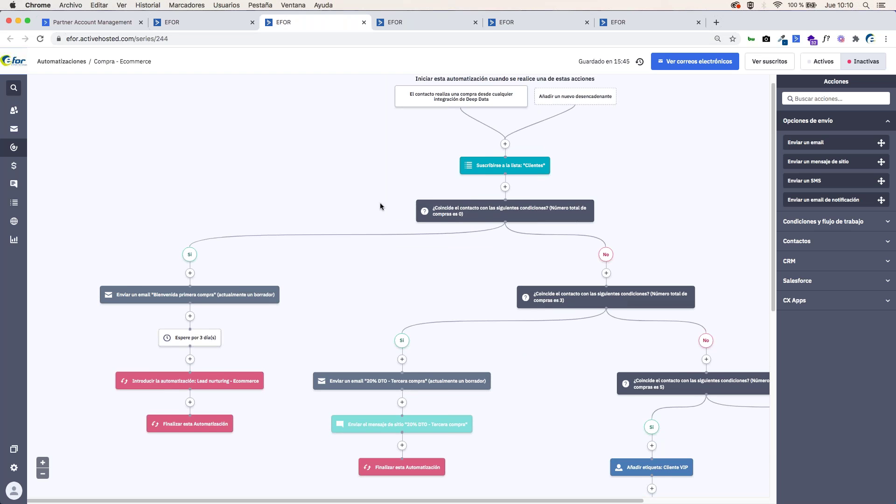
scroll(386, 242, "up", 1)
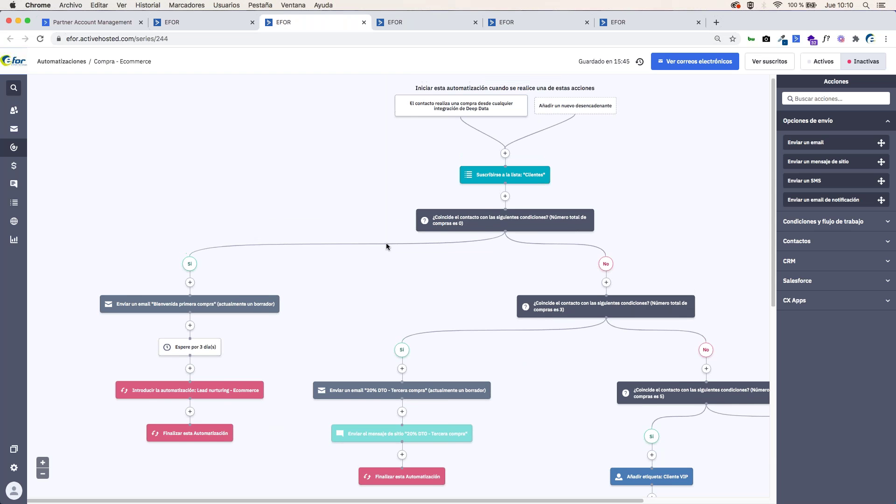
scroll(393, 235, "down", 1)
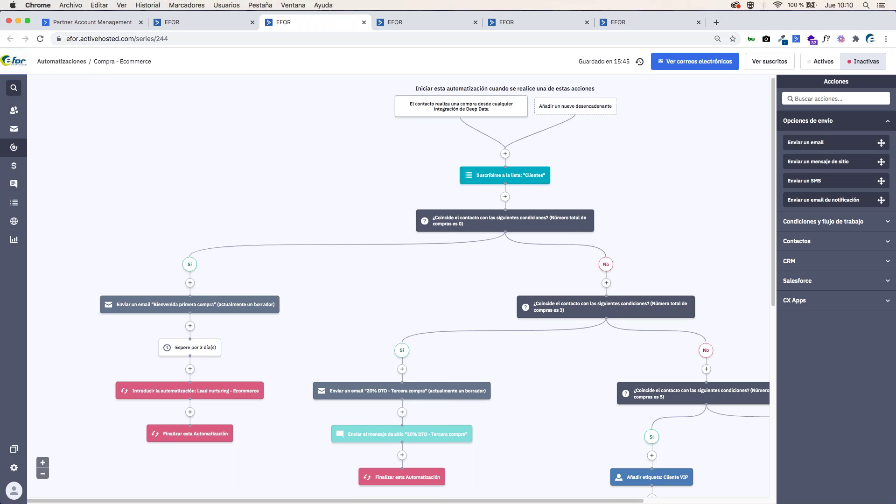
Step: Examine the third-purchase condition in the Compra - Ecommerce workflow and the discount email and site message in its yes branch
scroll(431, 314, "down", 1)
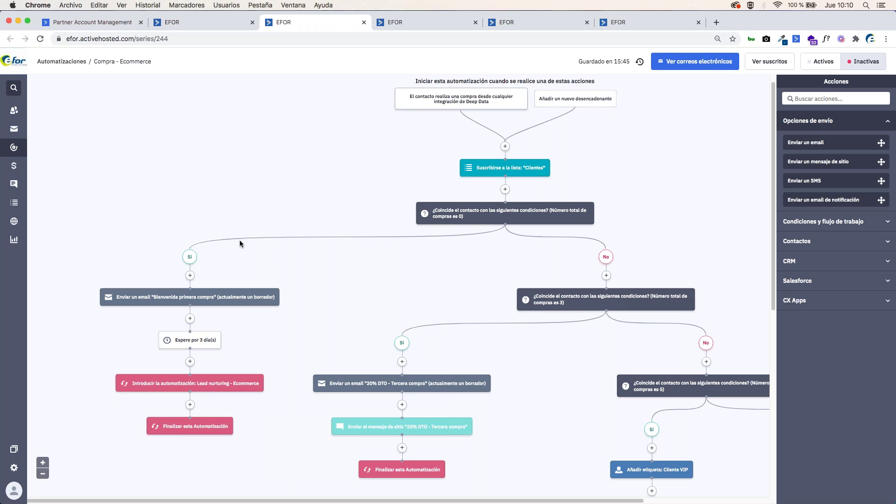
scroll(583, 290, "right", 3)
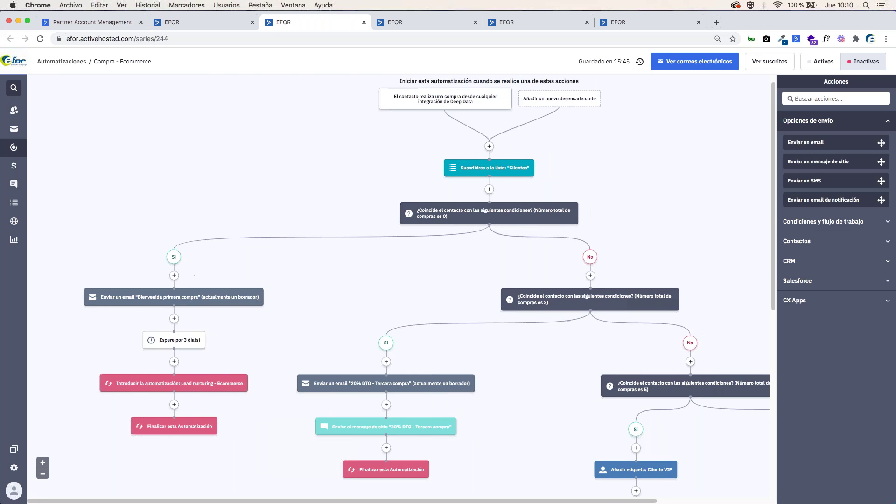
scroll(502, 209, "right", 2)
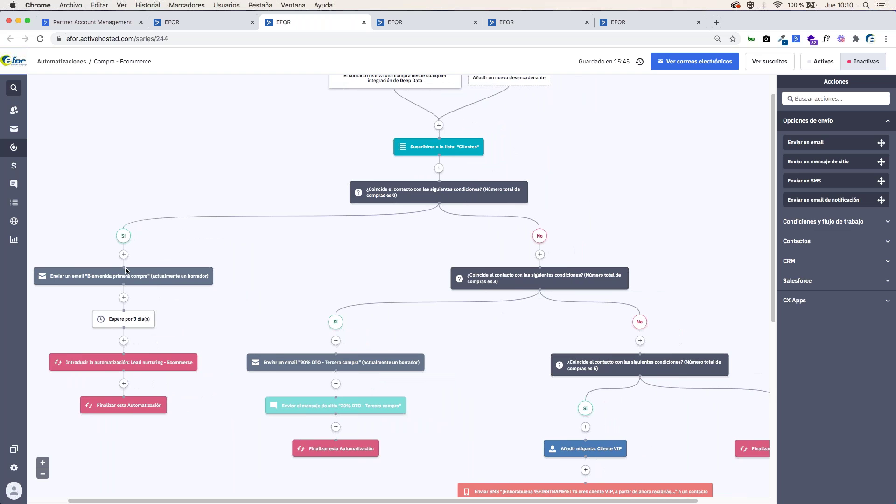
scroll(521, 285, "right", 1)
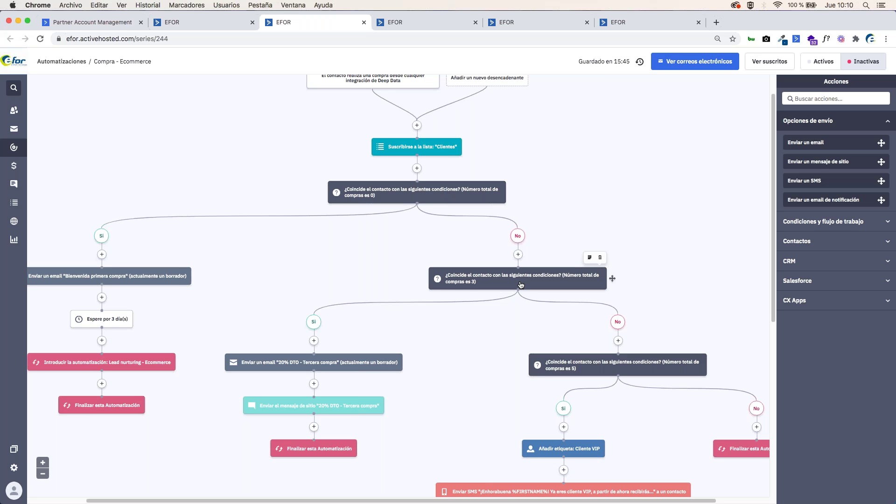
scroll(534, 337, "down", 1)
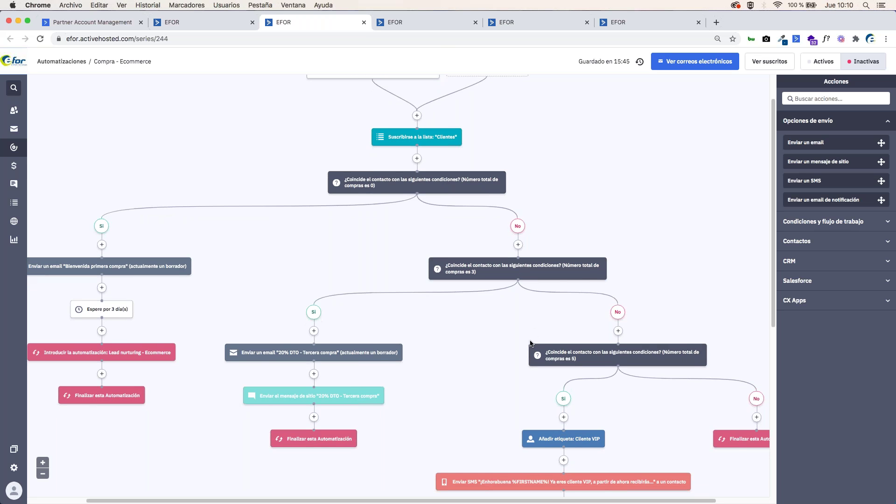
scroll(487, 303, "up", 1)
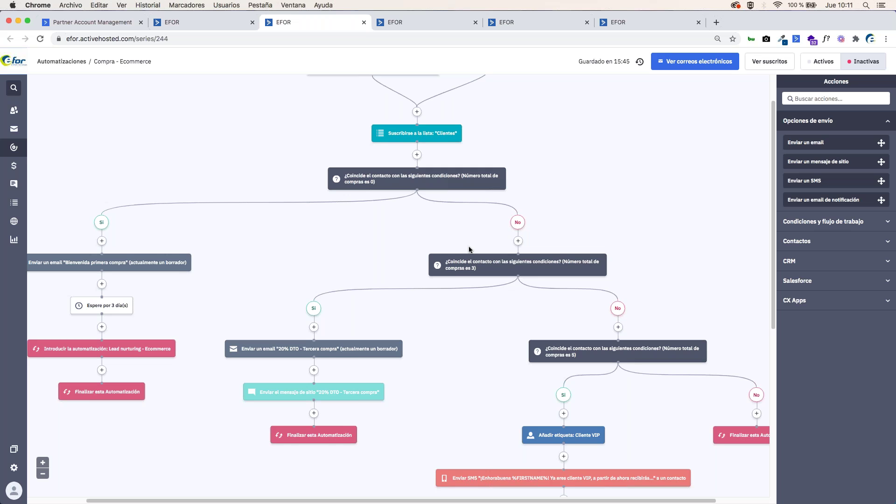
scroll(575, 260, "down", 1)
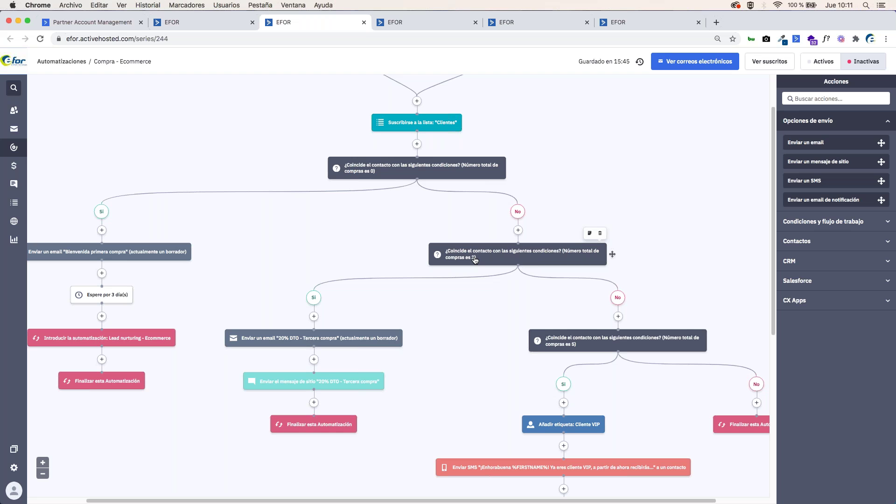
scroll(484, 257, "down", 1)
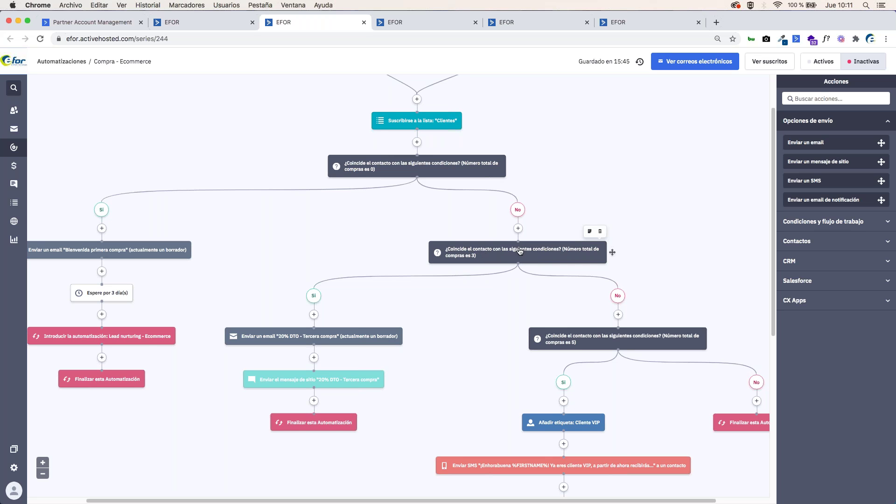
scroll(438, 280, "down", 2)
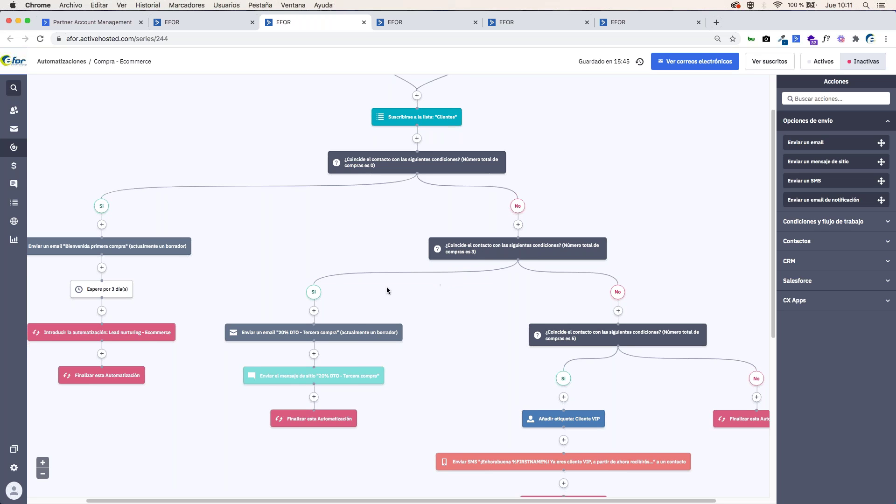
mouse_move(285, 334)
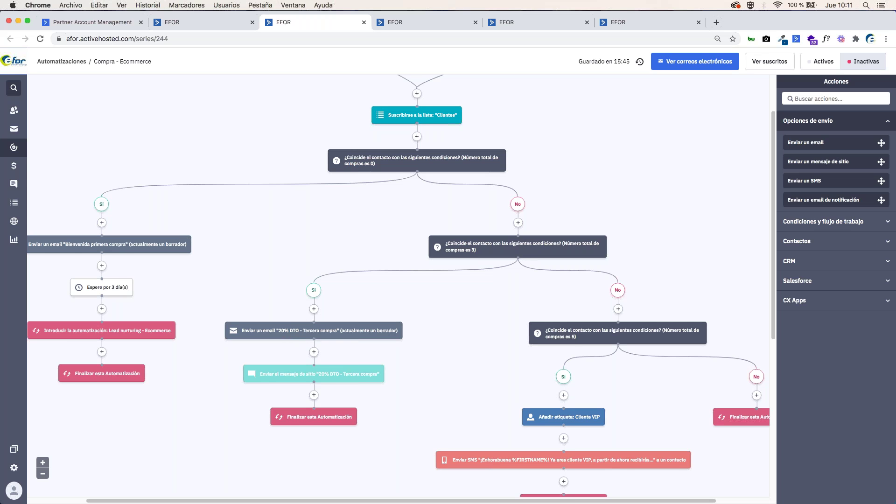
scroll(301, 335, "down", 1)
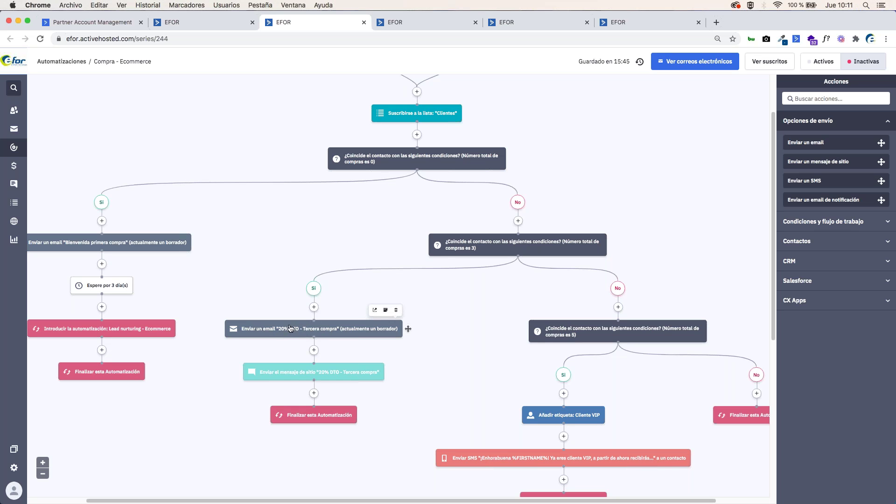
scroll(280, 369, "down", 1)
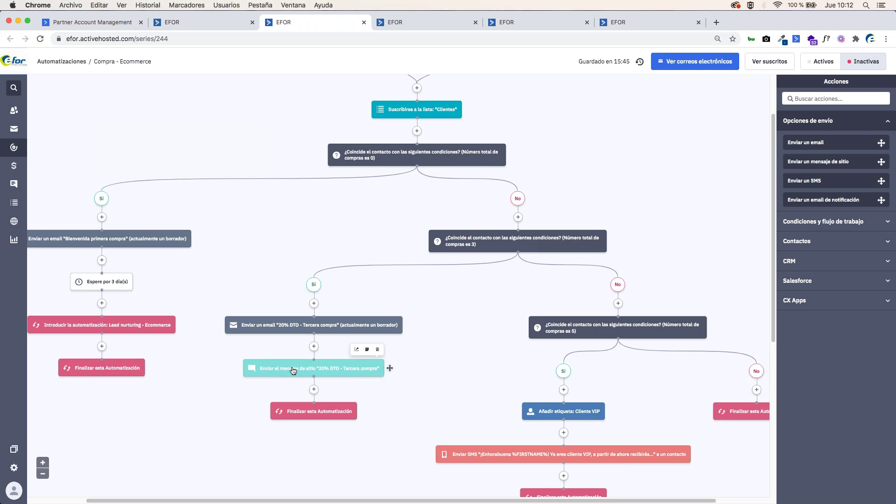
Step: Open the "20% DTO - Tercera compra" site message for editing, review its personalised text, and finish back to the automation
left_click(293, 370)
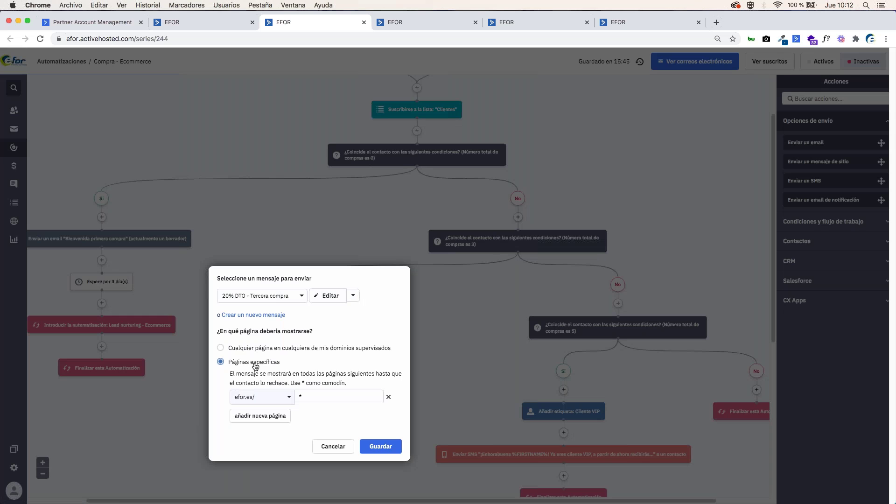
left_click(329, 298)
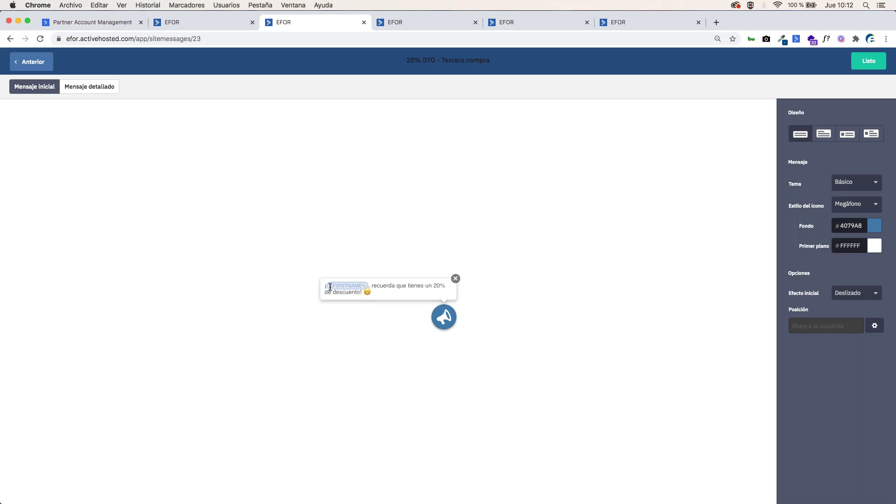
triple_click(363, 286)
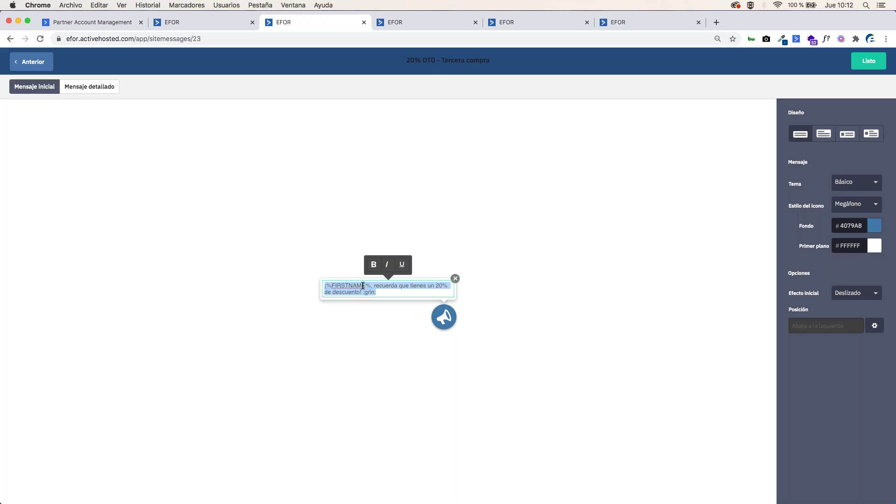
left_click(389, 320)
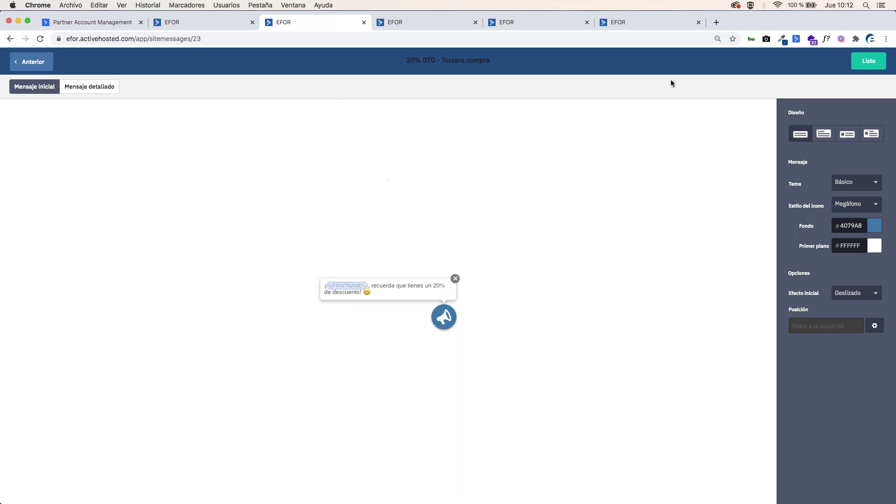
left_click(869, 61)
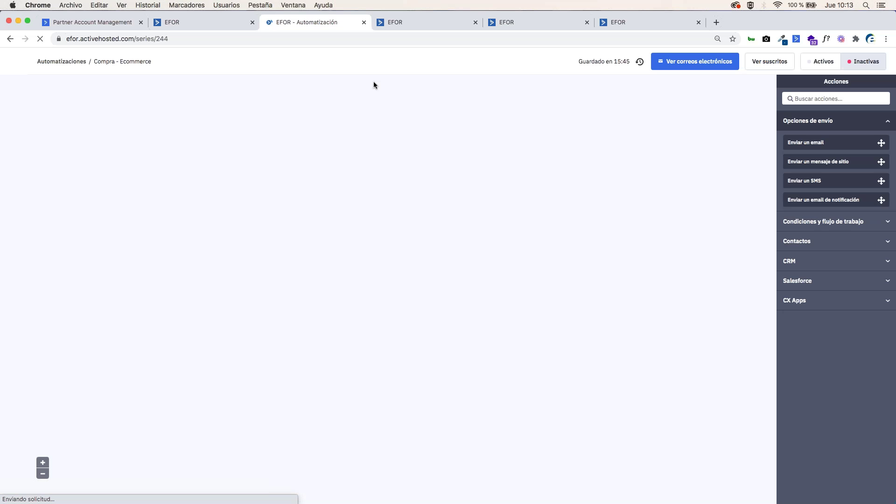
Step: Examine the five-purchase condition and its branches, including the "Cliente VIP" tag and the congratulatory SMS
scroll(364, 216, "down", 5)
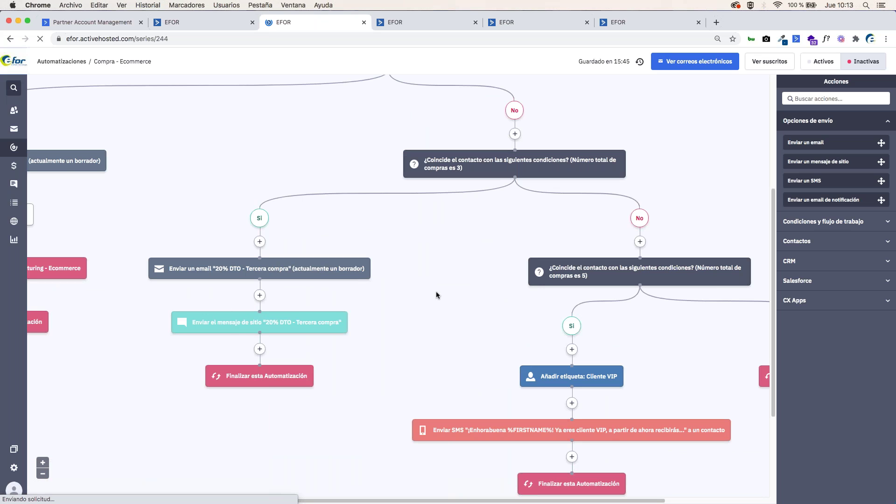
scroll(382, 251, "up", 1)
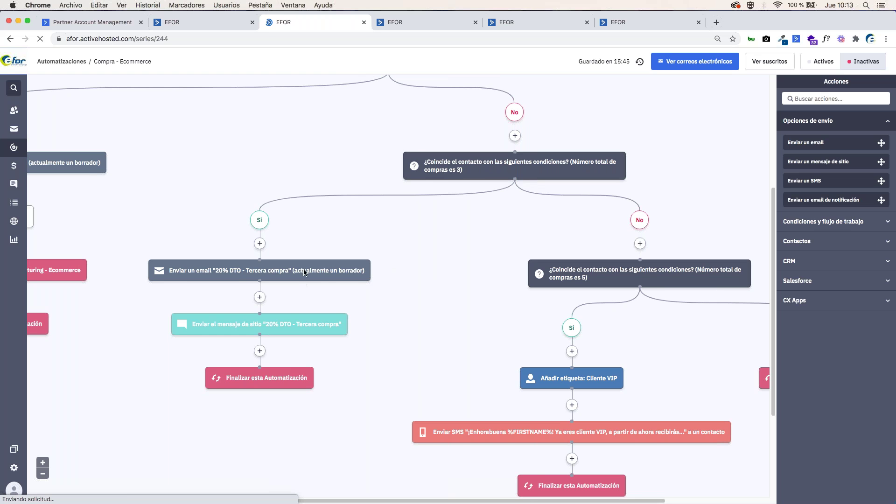
scroll(355, 299, "right", 2)
scroll(364, 306, "right", 4)
scroll(364, 306, "down", 1)
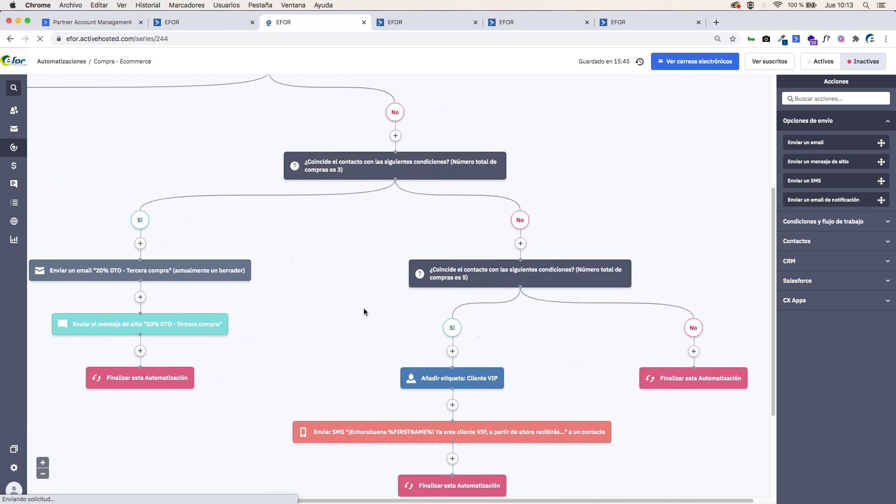
scroll(361, 307, "right", 2)
scroll(361, 306, "down", 1)
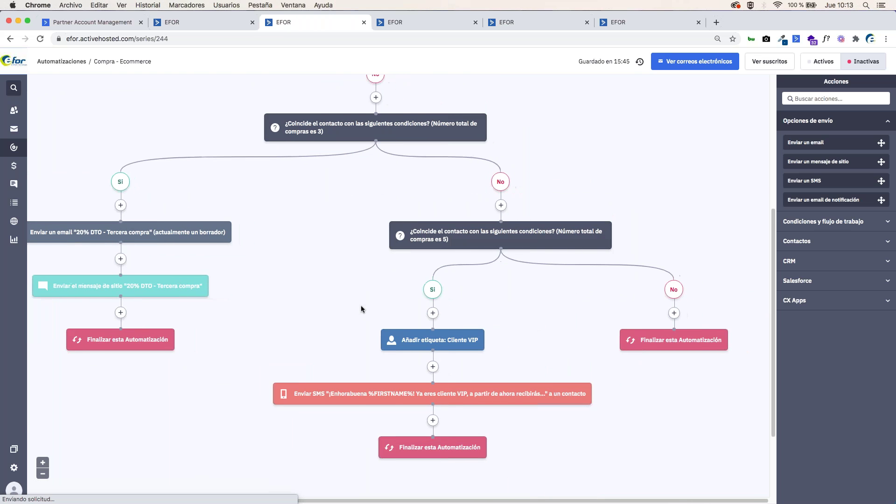
scroll(360, 306, "down", 1)
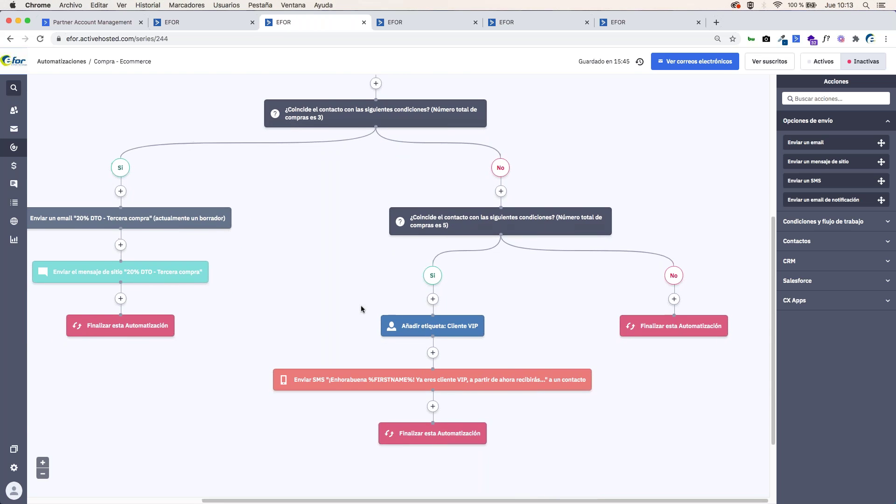
mouse_move(475, 227)
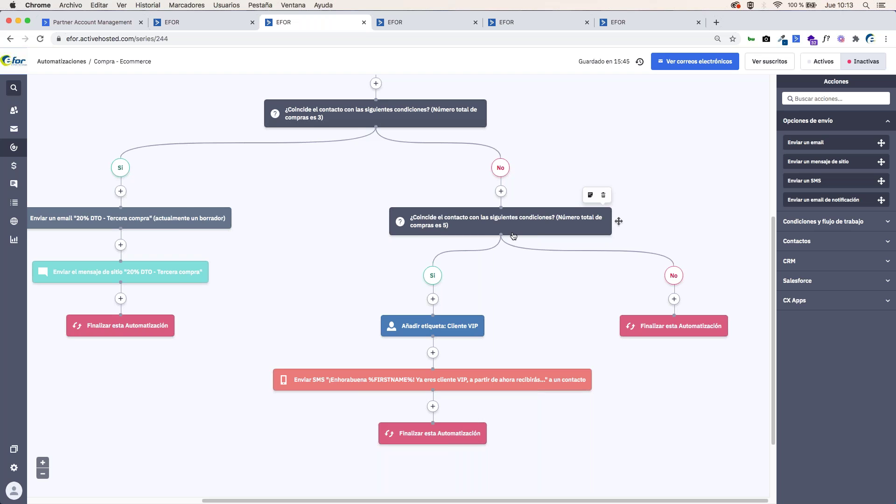
scroll(502, 255, "down", 1)
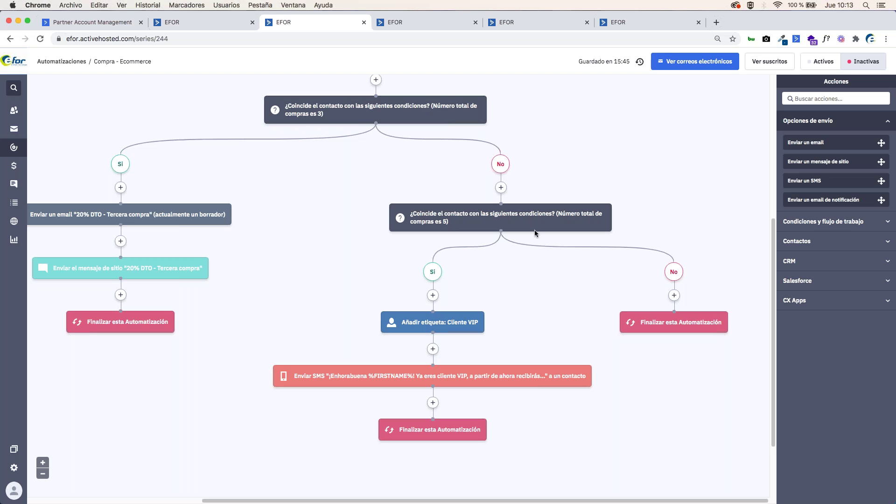
mouse_move(410, 331)
scroll(370, 287, "down", 1)
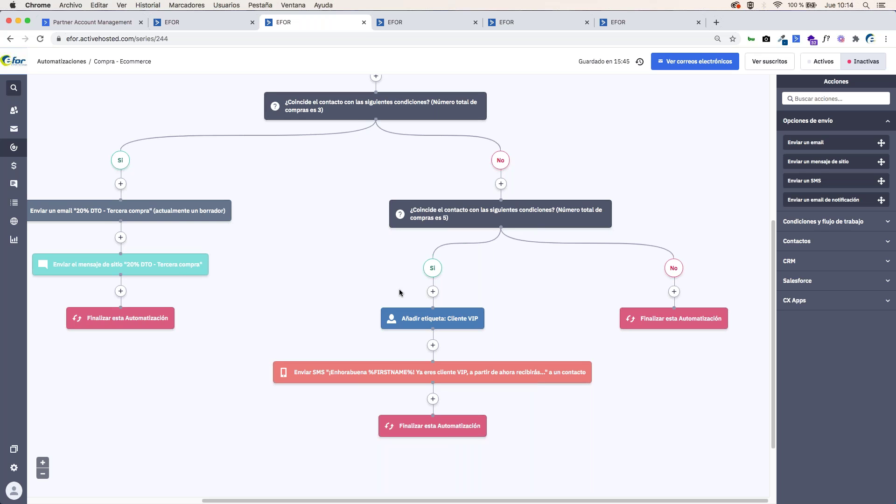
scroll(426, 311, "down", 1)
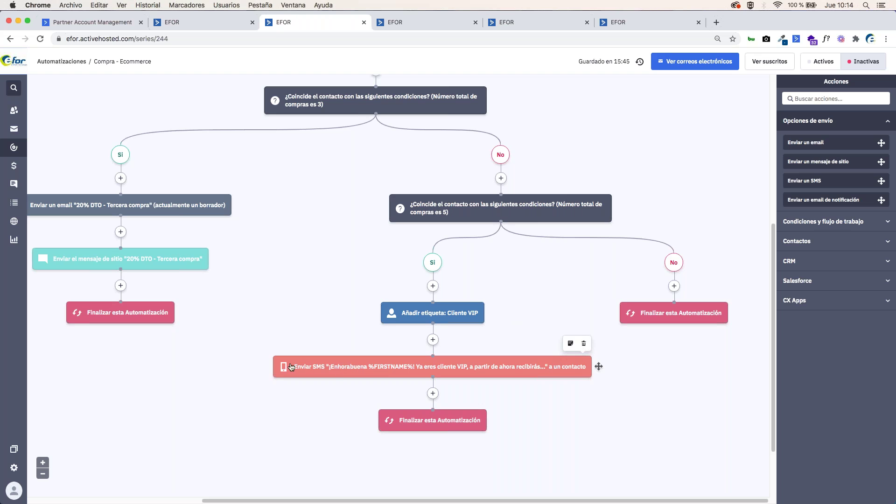
Step: Review the VIP customer SMS action's recipient, message text, and sending days and hours, and save the action
left_click(350, 368)
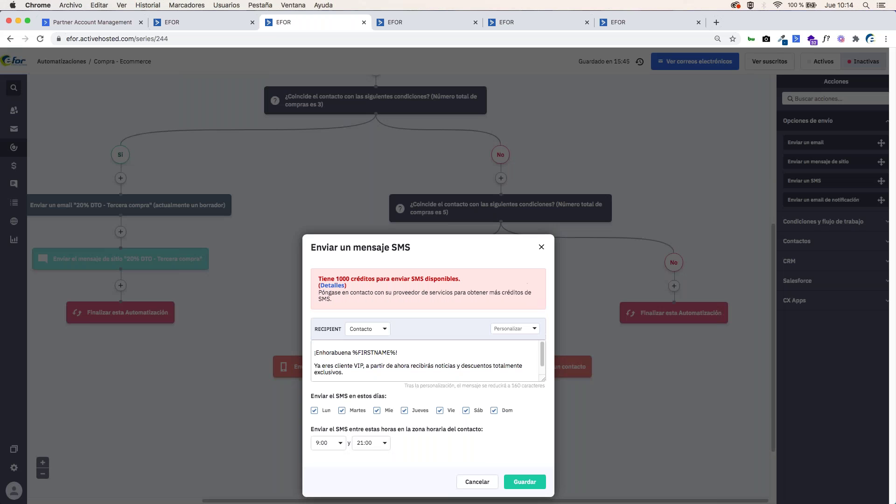
scroll(406, 363, "down", 1)
left_click(525, 482)
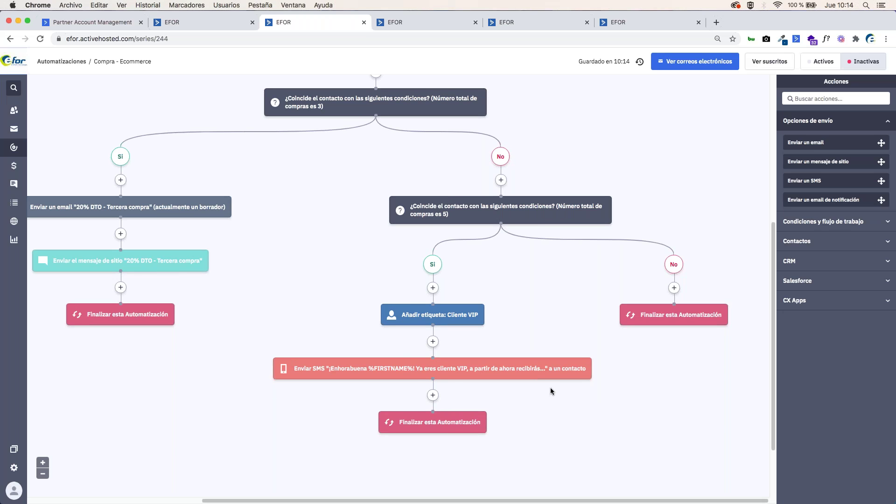
Step: Review the whole Compra - Ecommerce workflow again, comparing the first-purchase, third-purchase and VIP customer branches
scroll(550, 388, "up", 2)
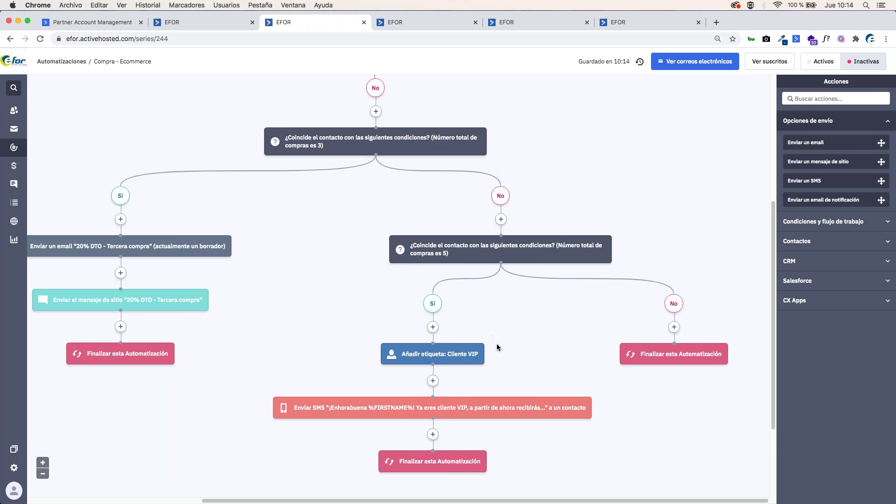
scroll(501, 357, "up", 1)
scroll(350, 184, "up", 2)
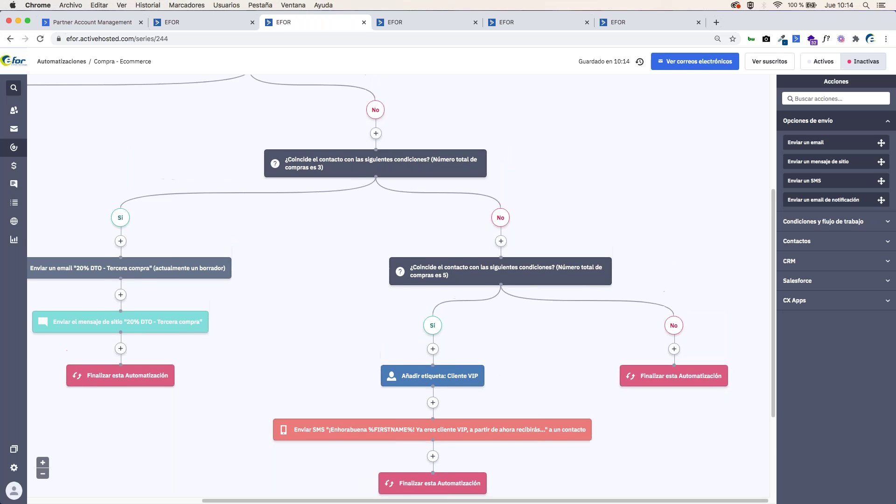
scroll(354, 360, "up", 4)
left_click_drag(362, 500, 219, 474)
scroll(435, 295, "down", 2)
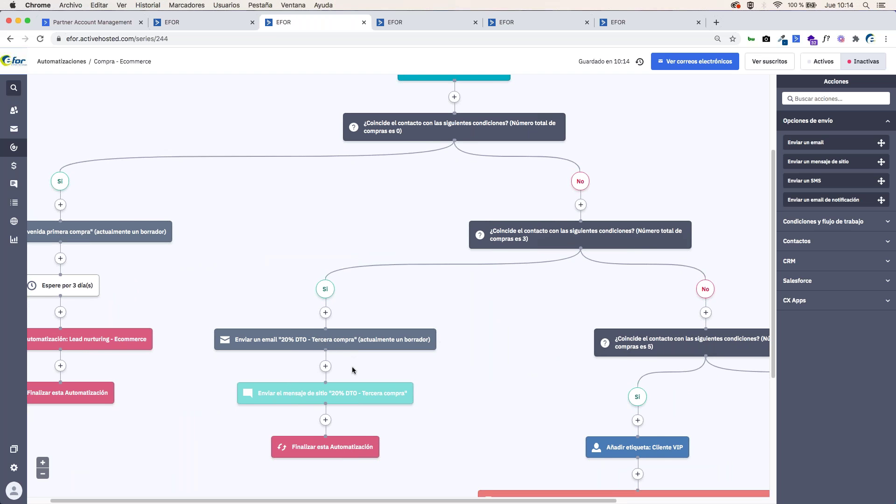
scroll(353, 371, "down", 1)
left_click_drag(417, 500, 477, 501)
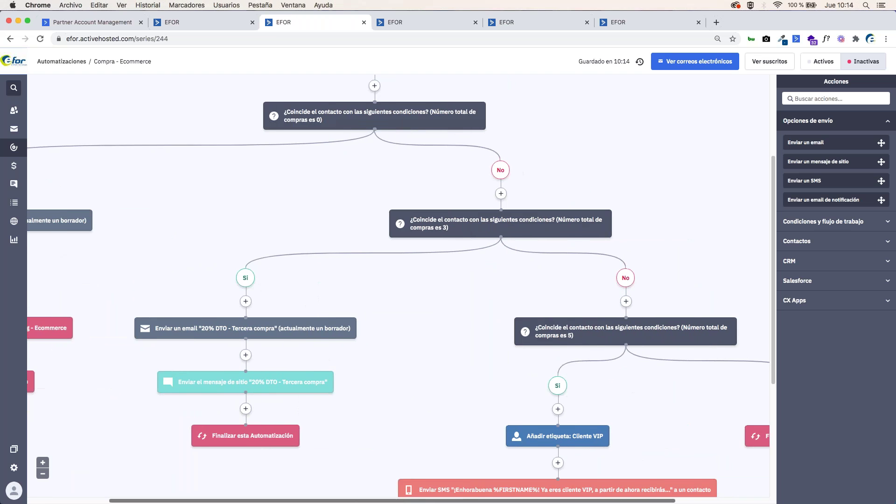
scroll(495, 462, "down", 3)
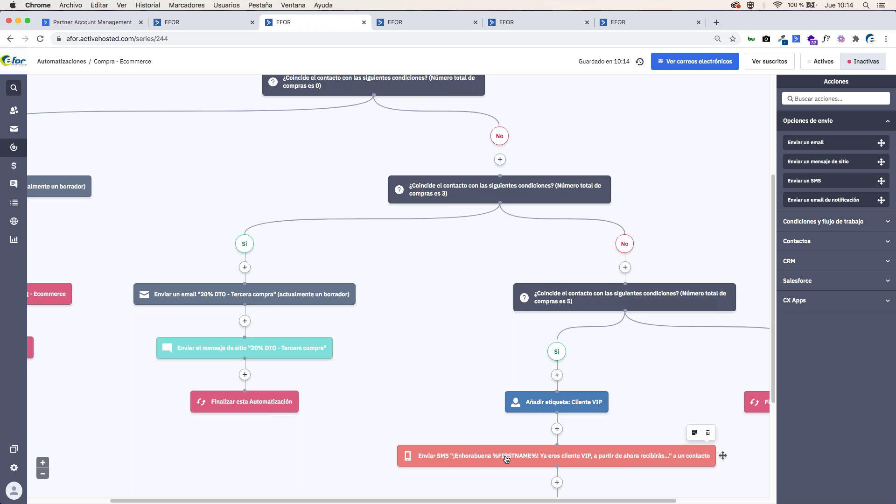
scroll(485, 434, "down", 3)
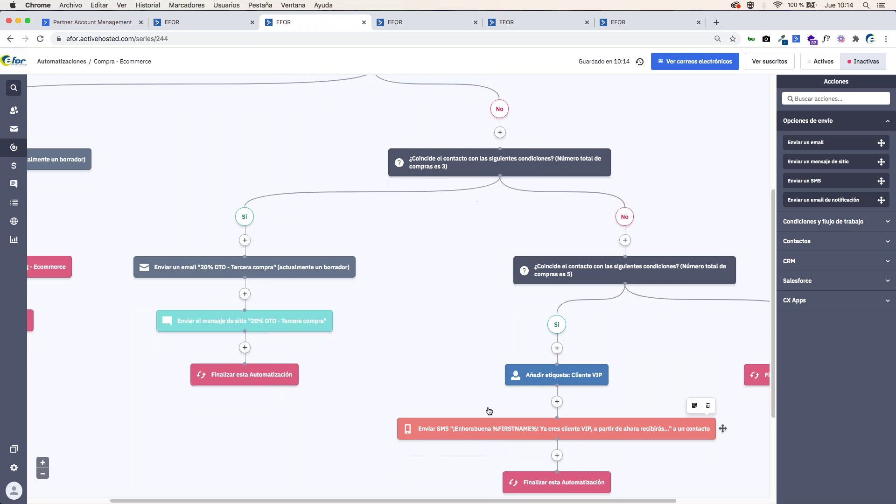
left_click_drag(466, 501, 370, 501)
scroll(335, 460, "up", 10)
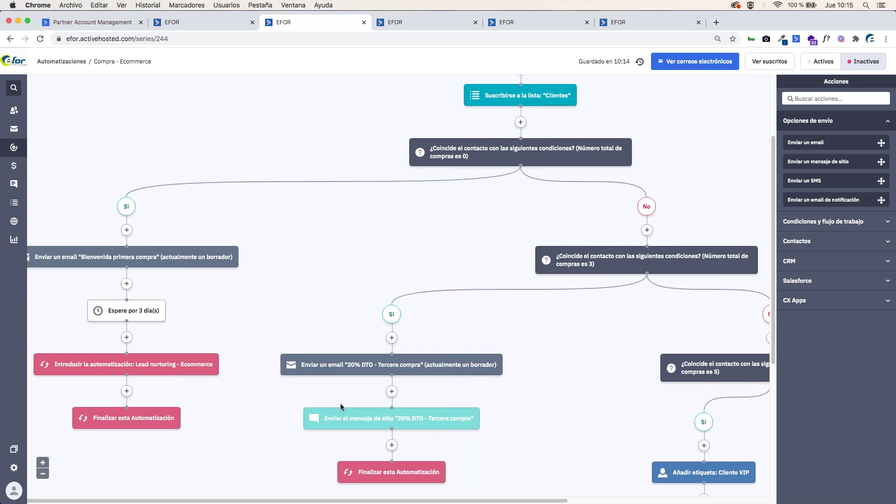
Step: Finish reviewing the third-purchase and VIP branches, and switch to the Cross-selling - Ecommerce automation
scroll(486, 416, "down", 6)
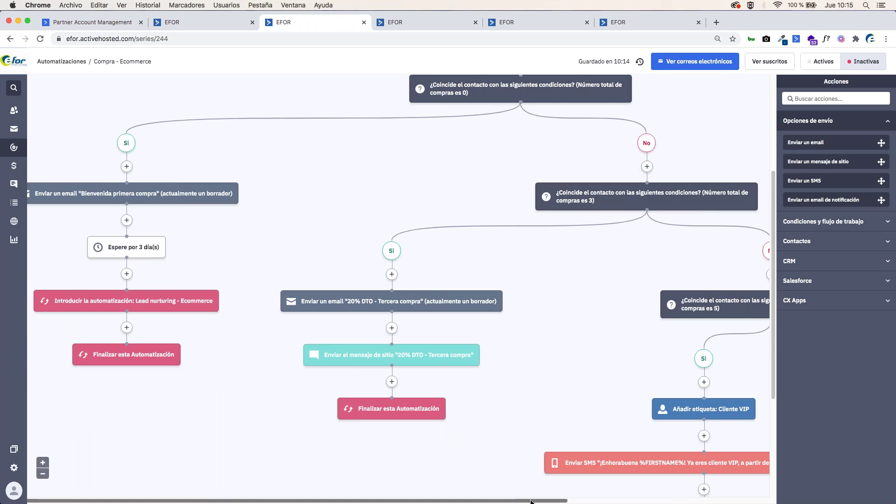
left_click_drag(530, 501, 619, 501)
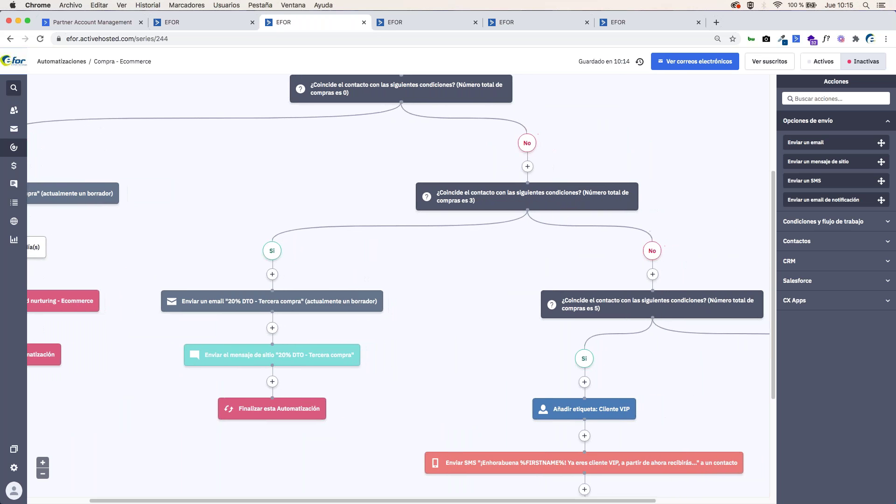
left_click(429, 23)
left_click(534, 22)
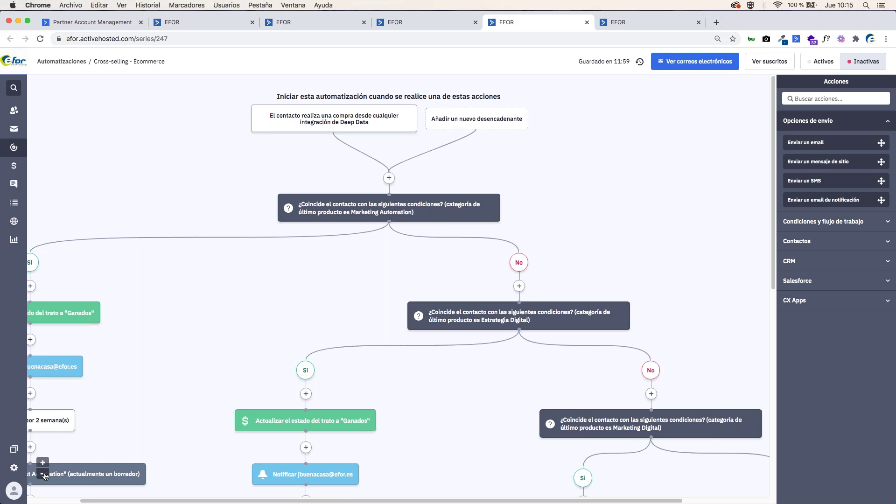
Step: Examine the Deep Data purchase trigger and the conditions on the last product's category in the Cross-selling - Ecommerce automation
left_click(43, 475)
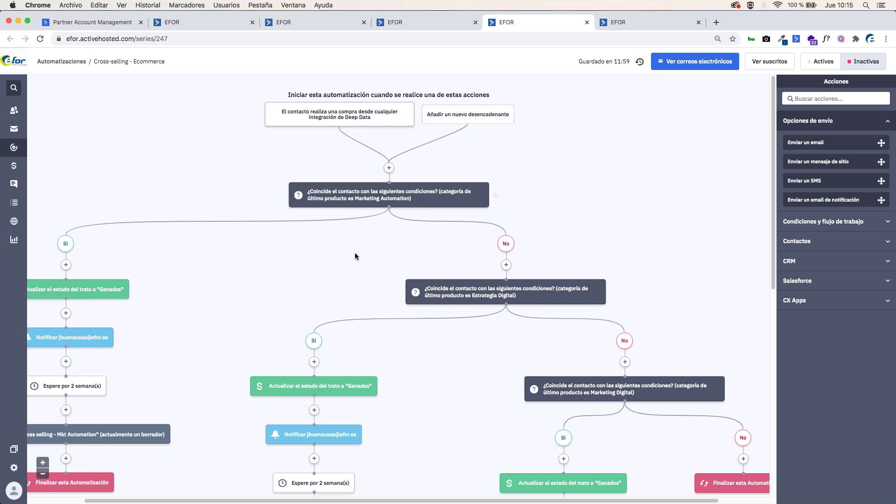
scroll(347, 240, "down", 1)
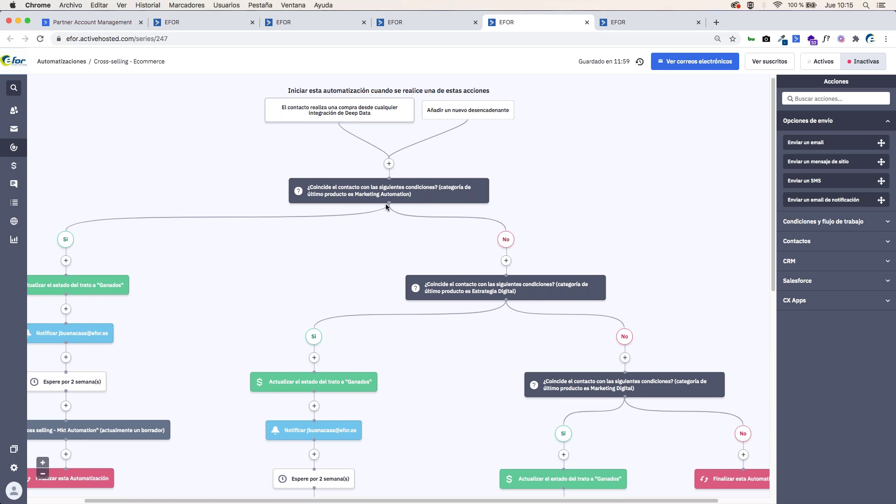
scroll(527, 306, "down", 1)
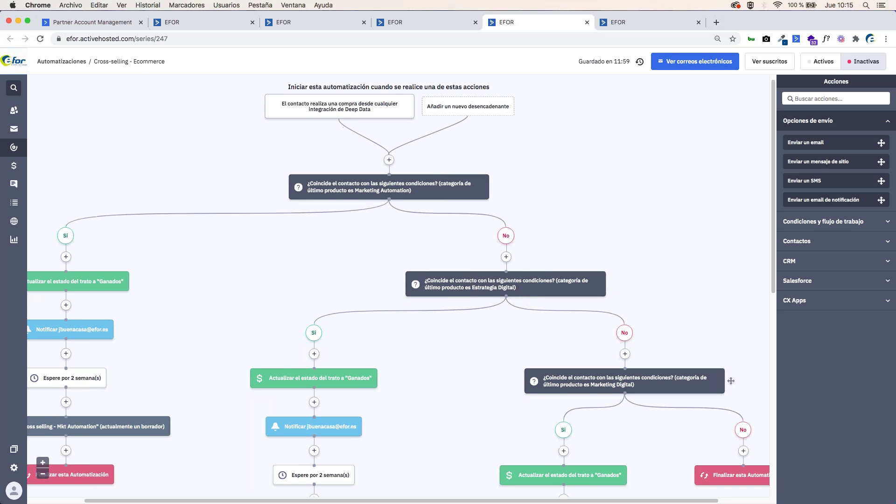
scroll(388, 287, "up", 2)
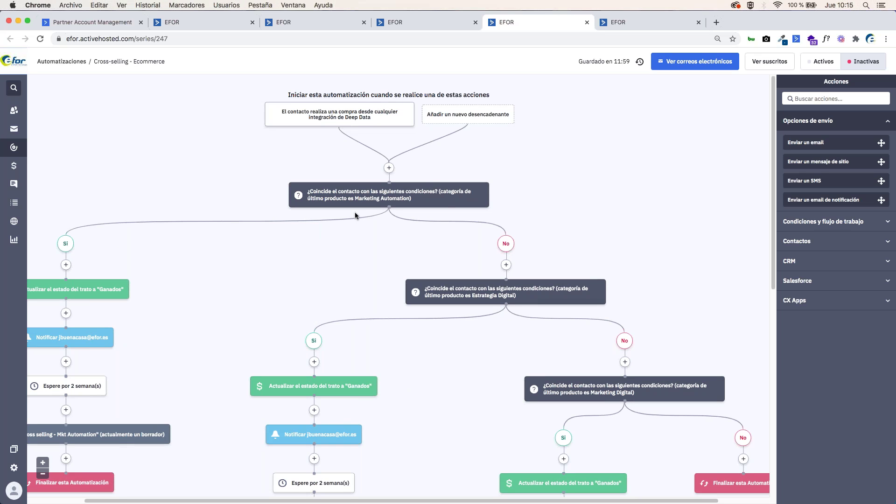
scroll(406, 501, "left", 5)
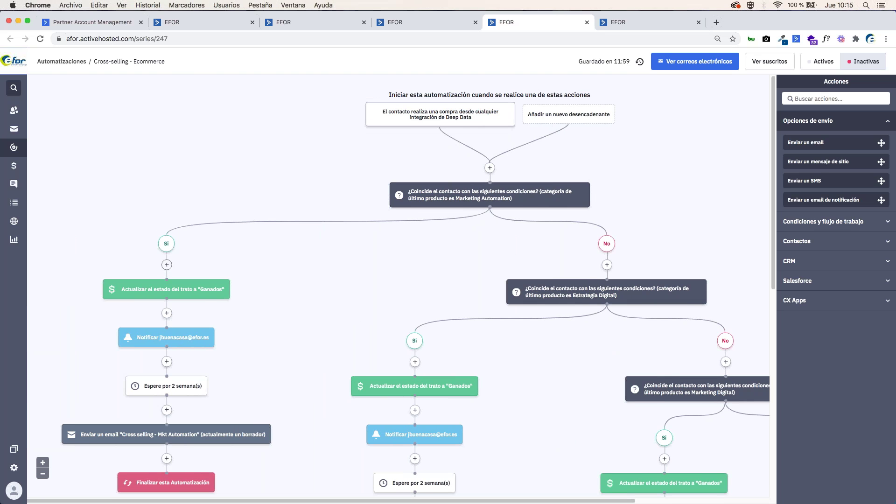
Step: Examine the Marketing Automation branch: the "Ganados" deal update, internal notification, two-week wait and "Cross selling - Mkt Automation" email
mouse_move(148, 295)
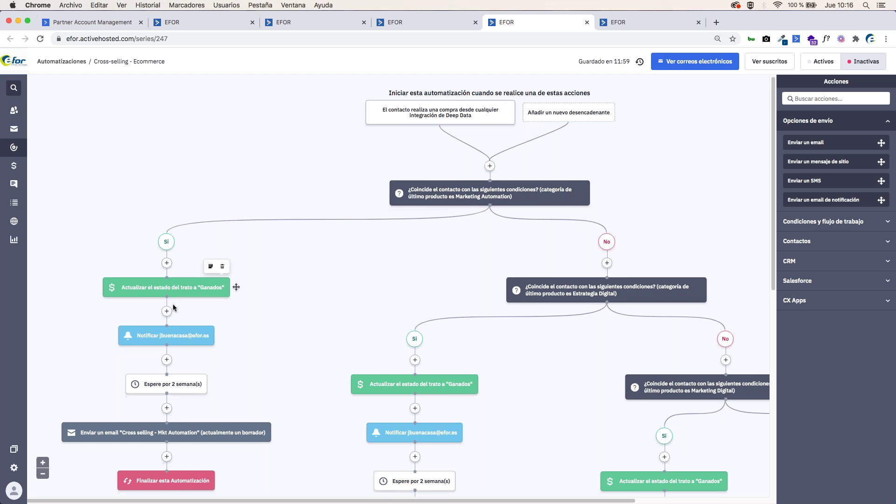
scroll(178, 304, "down", 1)
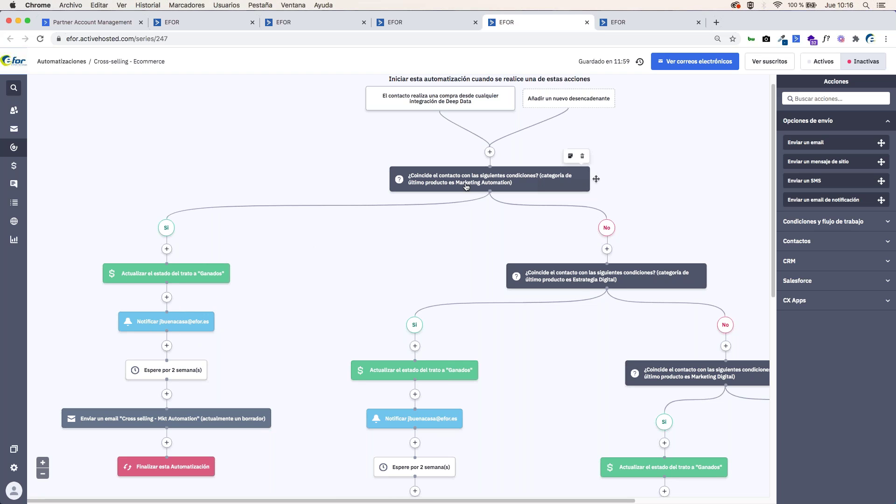
mouse_move(221, 322)
mouse_move(181, 326)
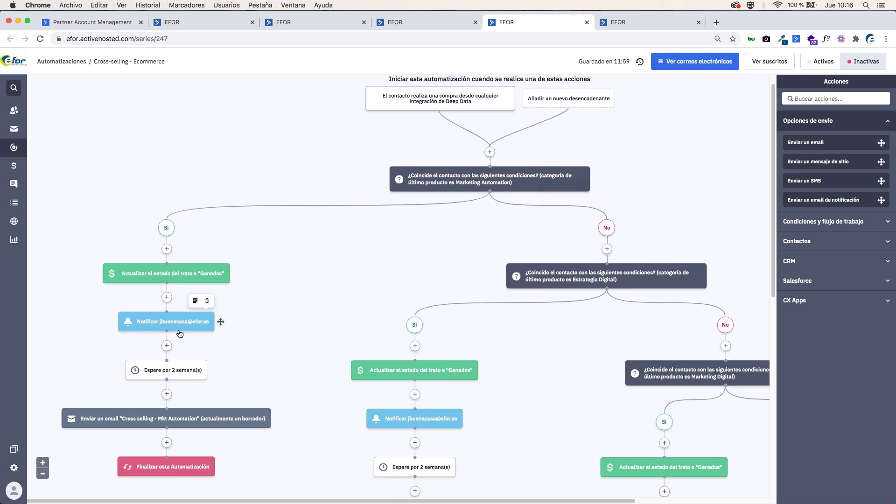
scroll(197, 334, "down", 1)
scroll(241, 349, "down", 1)
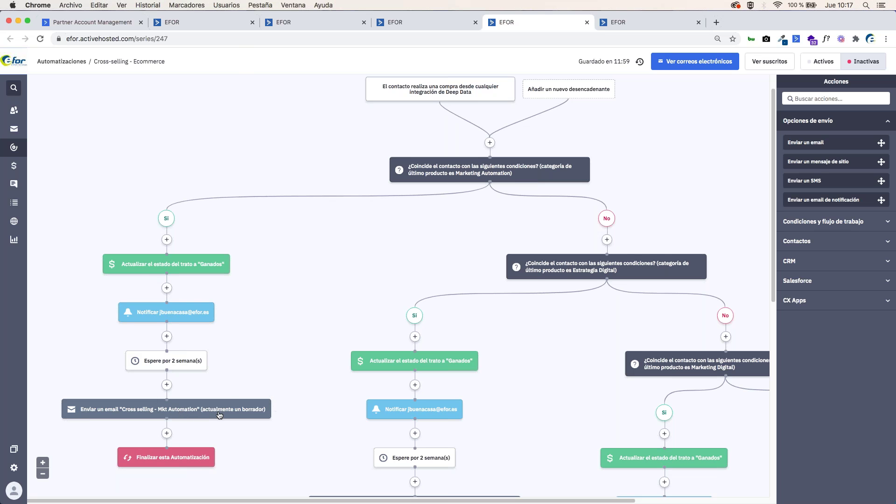
scroll(260, 442, "down", 1)
scroll(260, 443, "down", 3)
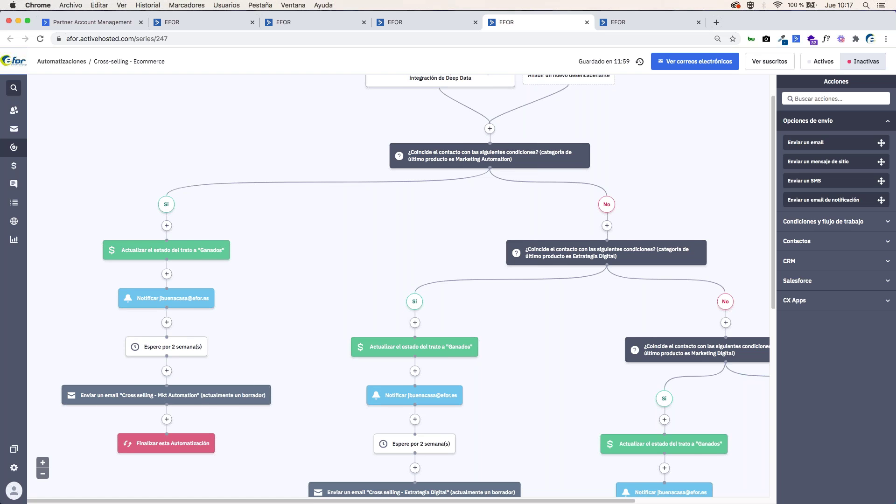
Step: Examine the Estrategia Digital condition and its Yes branch, from the deal update through the "Cross selling - Estrategia Digital" email
scroll(176, 382, "down", 1)
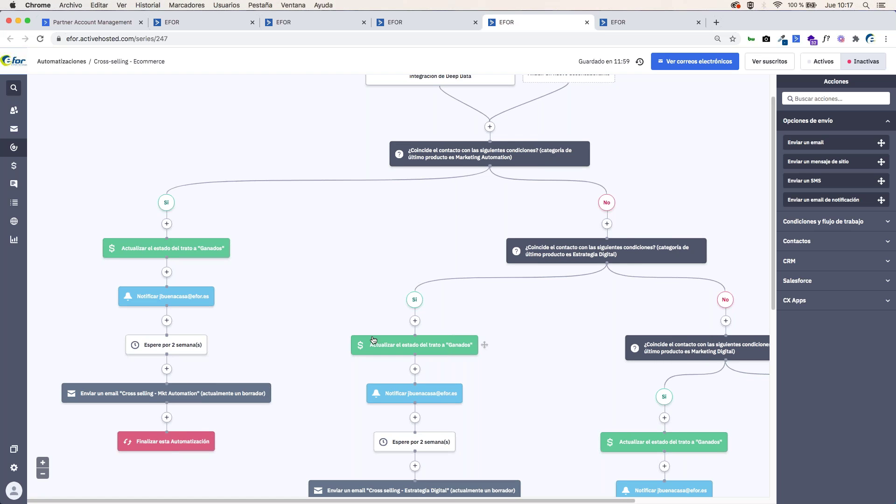
scroll(287, 339, "down", 1)
scroll(285, 335, "down", 2)
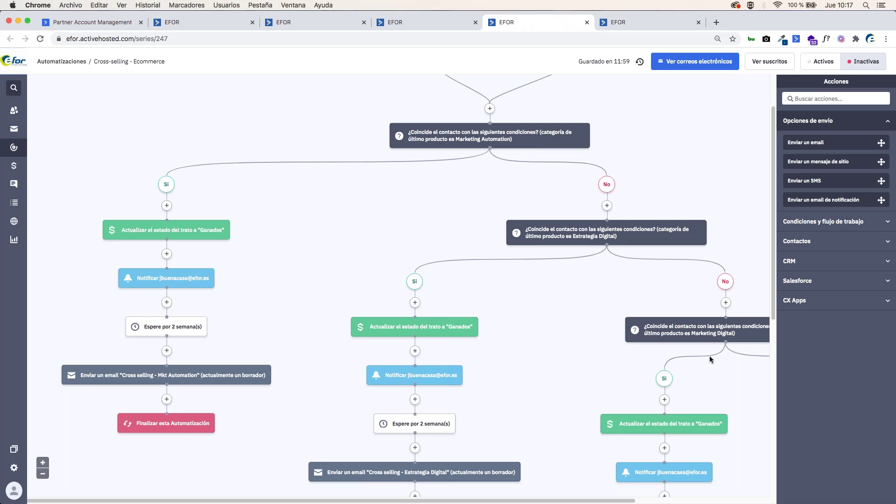
scroll(182, 346, "down", 1)
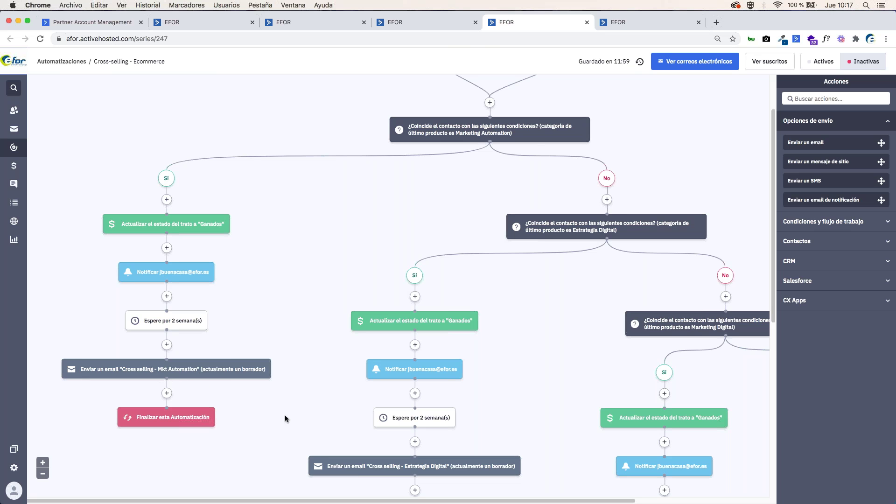
scroll(285, 411, "up", 5)
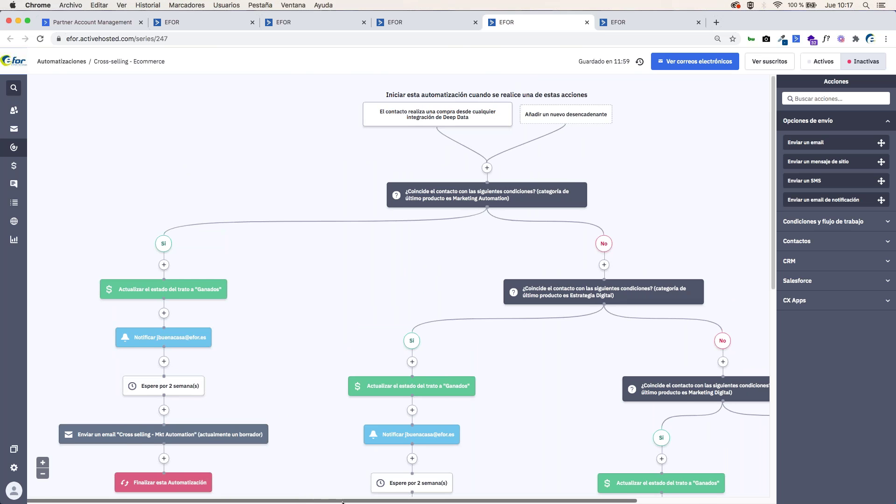
scroll(407, 415, "right", 5)
scroll(408, 415, "down", 3)
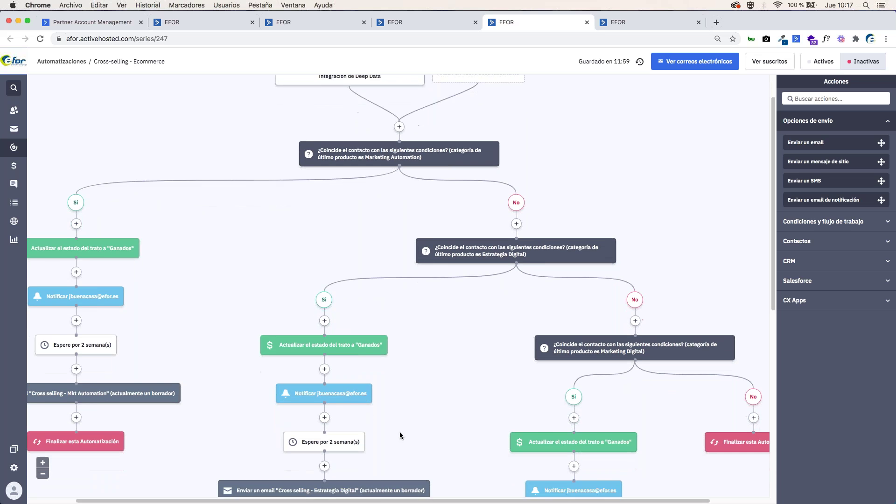
scroll(399, 432, "down", 2)
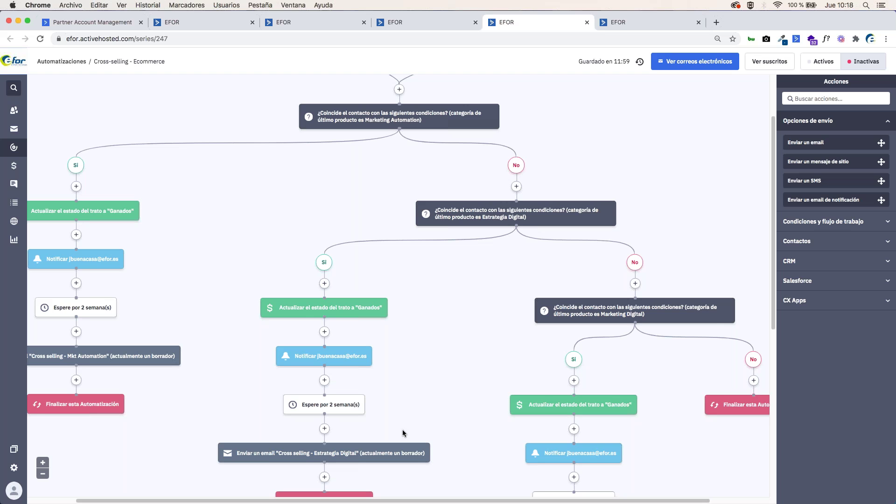
scroll(399, 350, "down", 1)
scroll(373, 245, "down", 1)
scroll(330, 311, "down", 4)
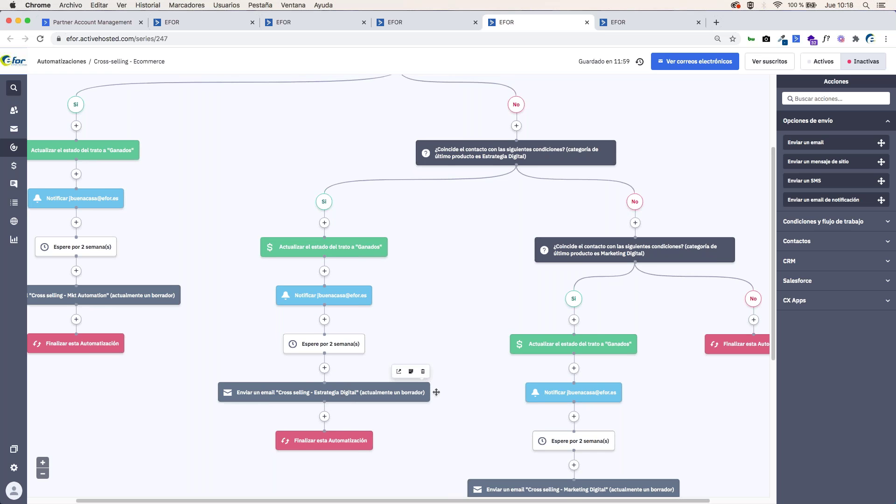
scroll(344, 396, "up", 2)
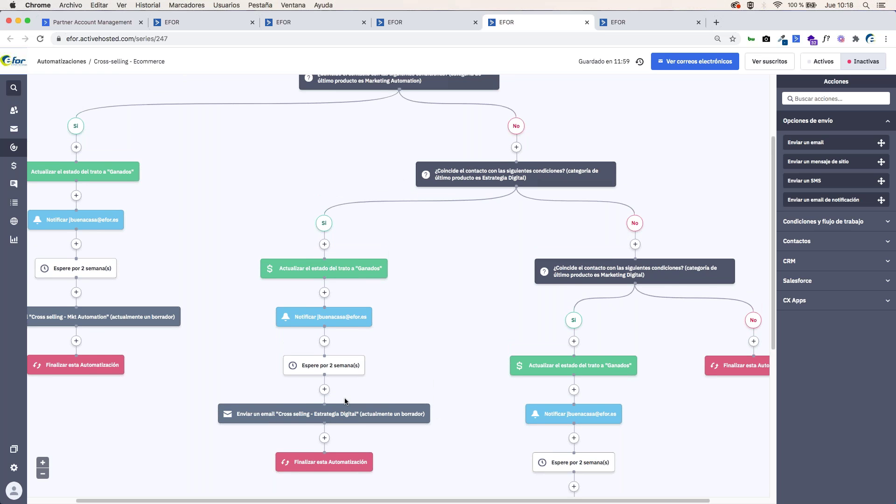
scroll(346, 406, "down", 1)
Step: Examine the Marketing Digital condition with its Yes and No branches, including the "Cross selling - Marketing Digital" email and end actions
left_click_drag(364, 502, 422, 501)
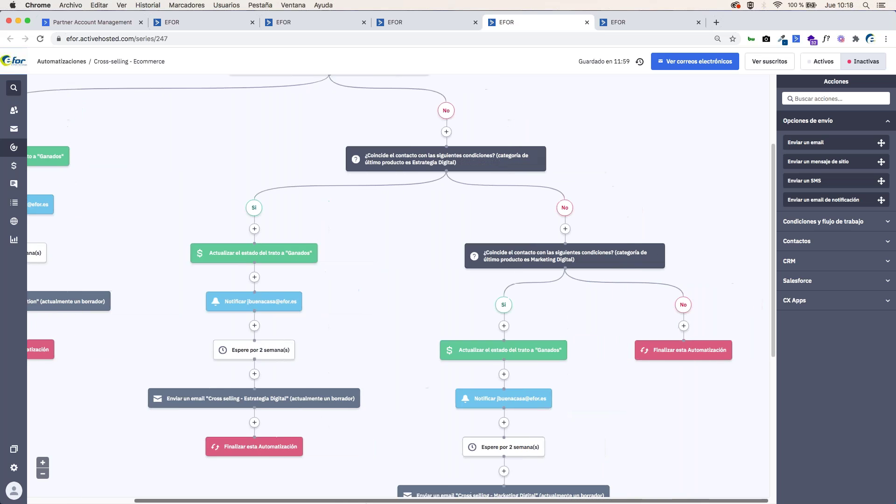
scroll(412, 422, "down", 6)
scroll(411, 423, "up", 1)
mouse_move(616, 409)
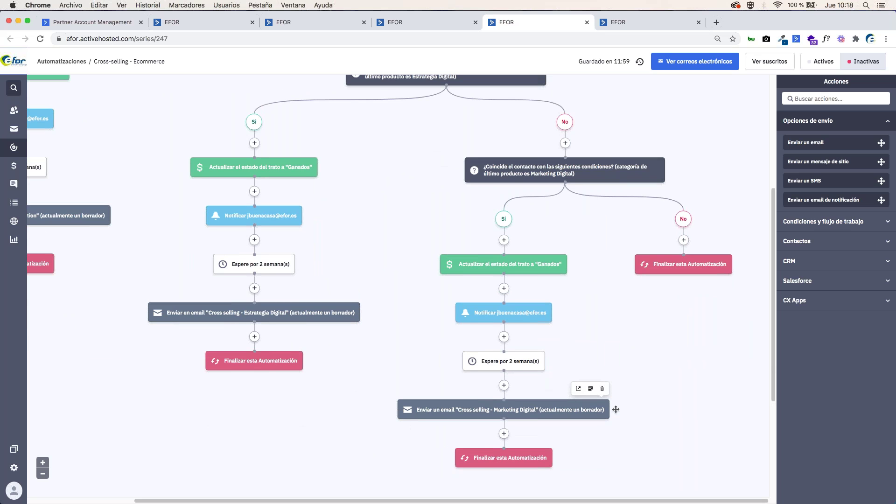
scroll(615, 409, "up", 1)
scroll(372, 403, "up", 3)
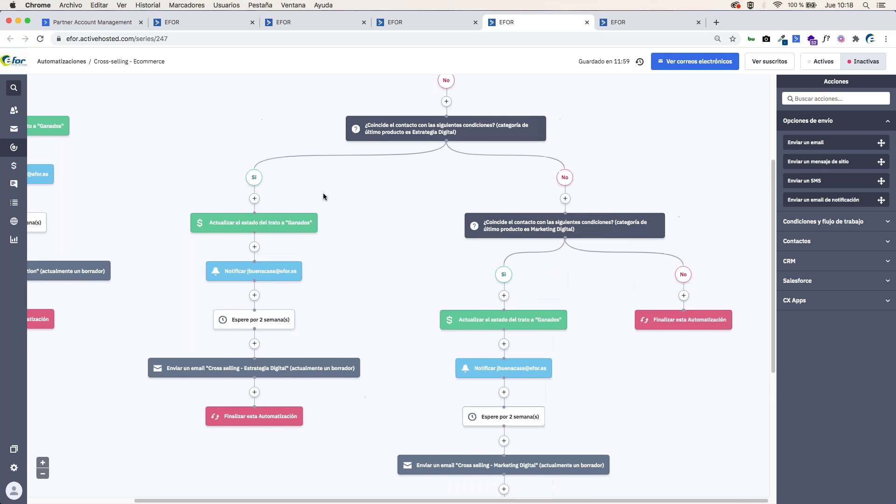
scroll(403, 282, "up", 7)
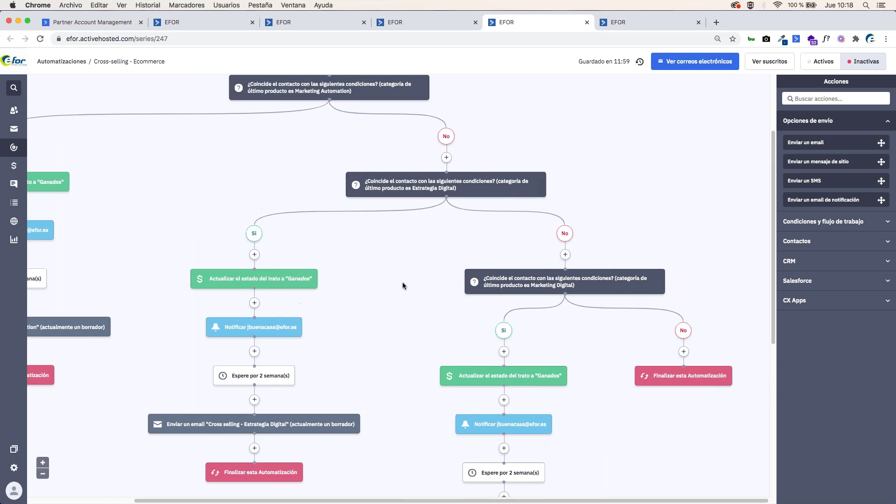
scroll(405, 297, "down", 7)
scroll(405, 288, "down", 1)
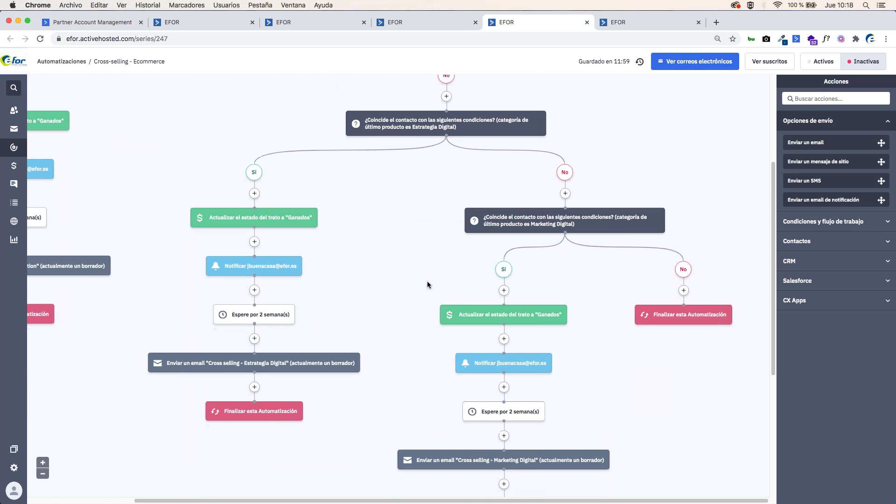
mouse_move(671, 219)
scroll(672, 218, "down", 1)
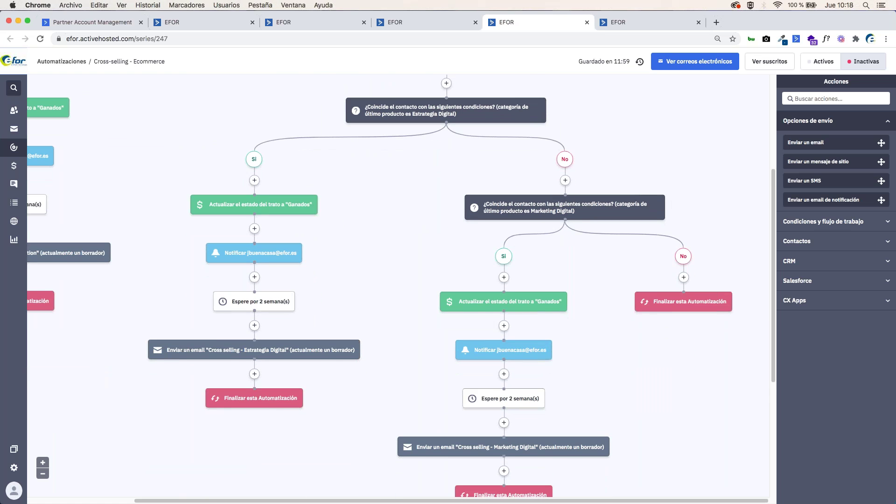
scroll(518, 213, "down", 1)
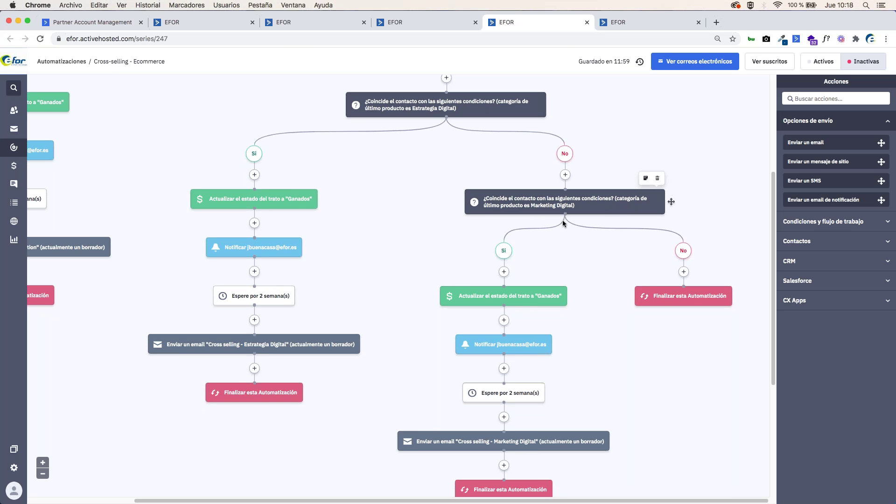
scroll(563, 217, "down", 3)
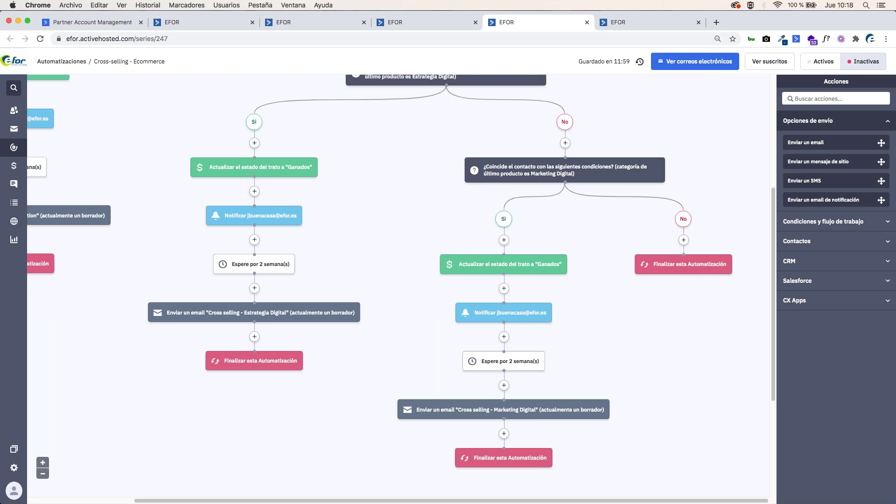
scroll(537, 327, "down", 4)
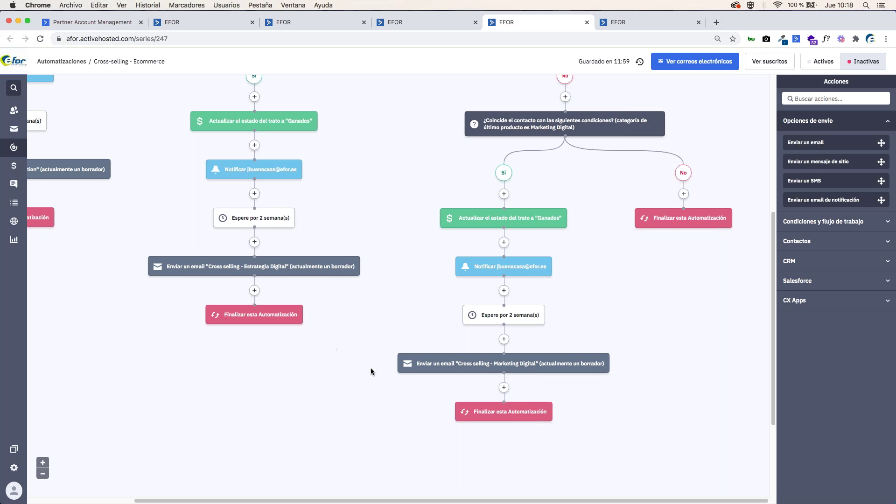
Step: Review the Estrategia Digital and Marketing Digital branches once more, from their end actions back up to the purchase trigger
scroll(391, 366, "up", 6)
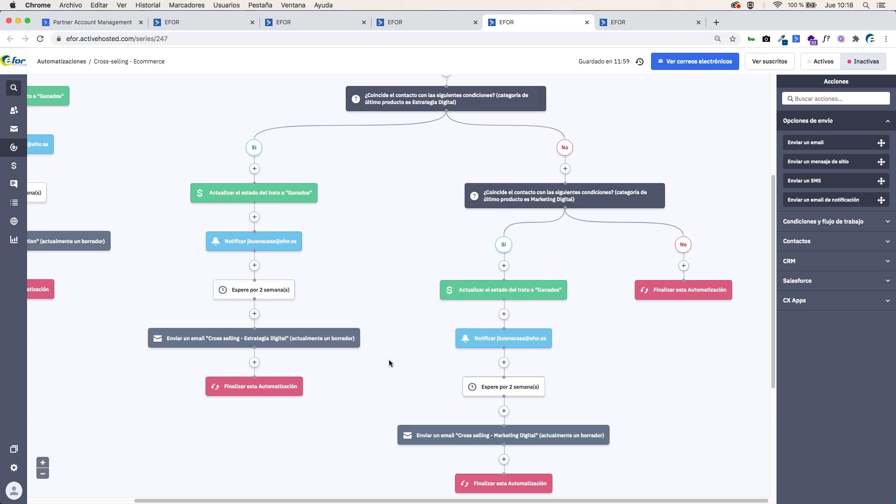
scroll(386, 348, "down", 7)
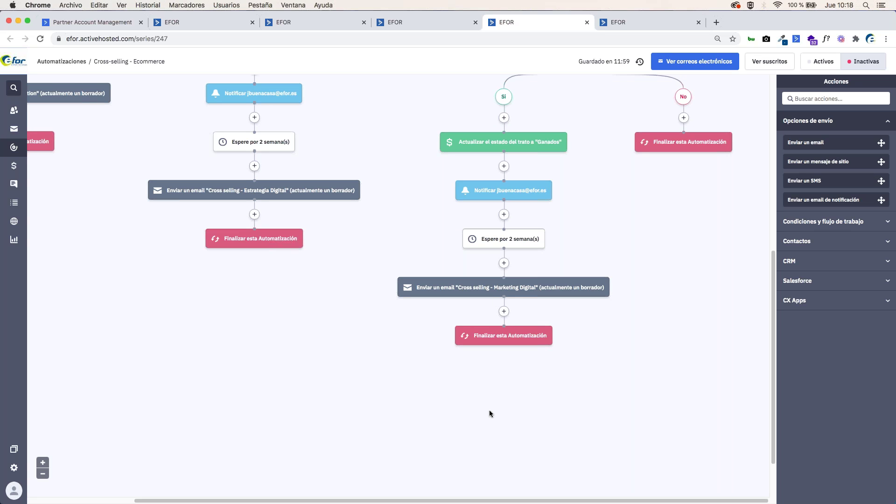
scroll(477, 351, "down", 1)
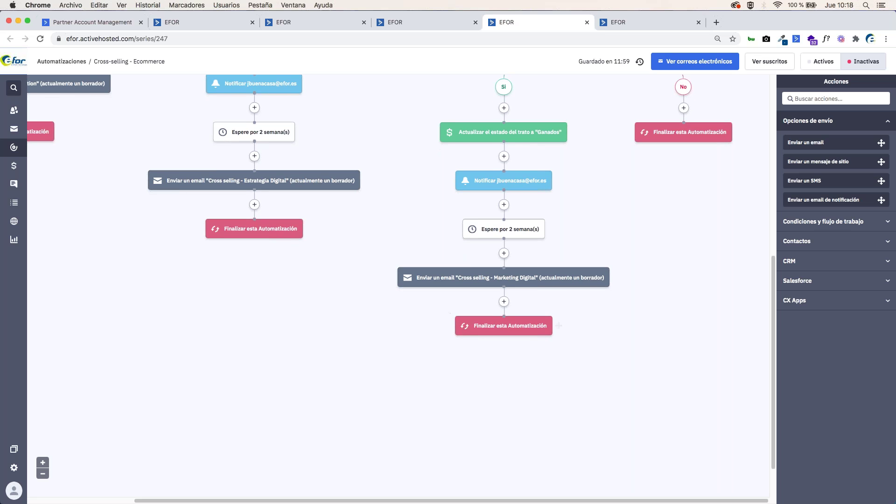
scroll(611, 348, "down", 1)
scroll(565, 350, "up", 15)
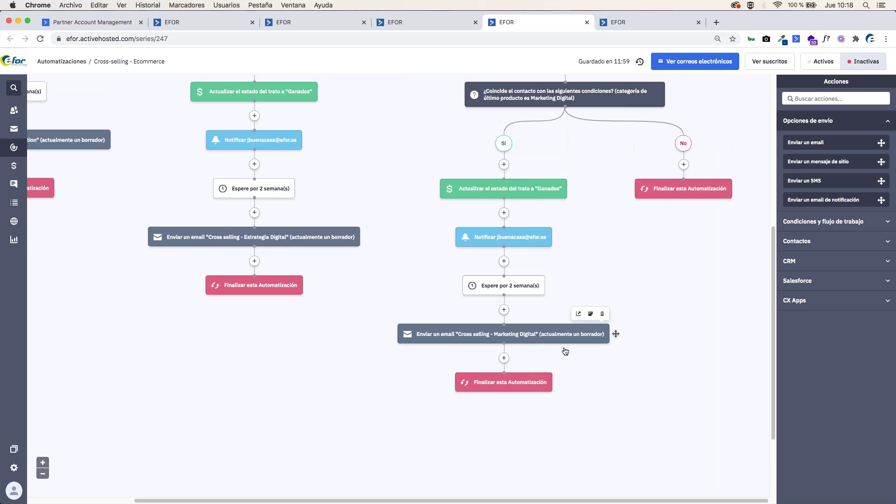
scroll(553, 354, "up", 15)
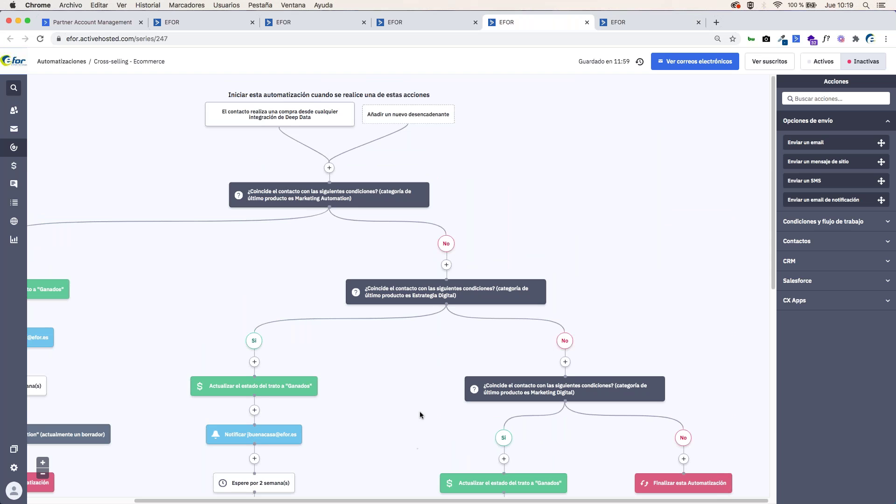
Step: Open the Carrito abandonado - Ecommerce automation and examine its abandoned-cart trigger, "1- Carrito abandonado" email and two-day wait
left_click(644, 18)
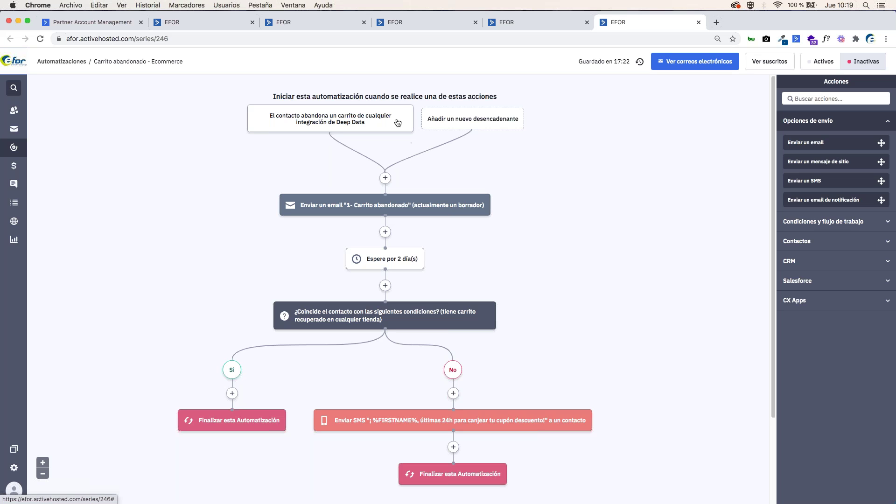
mouse_move(347, 125)
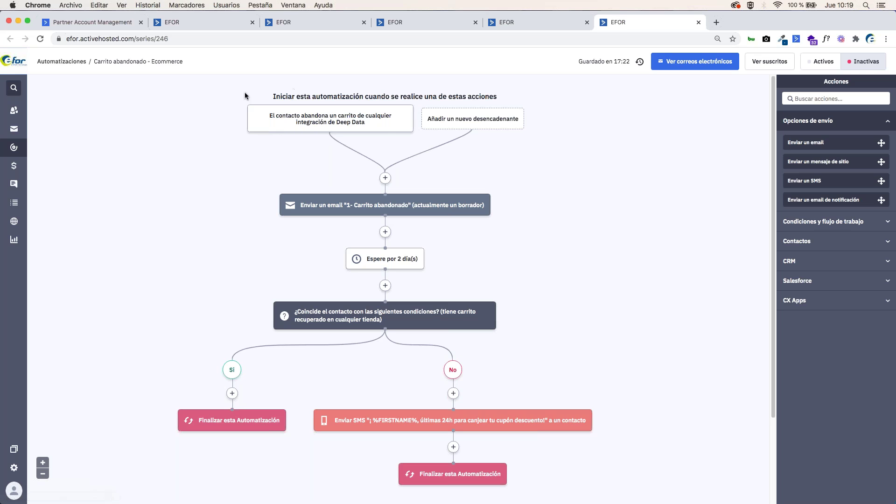
mouse_move(401, 122)
scroll(350, 243, "down", 2)
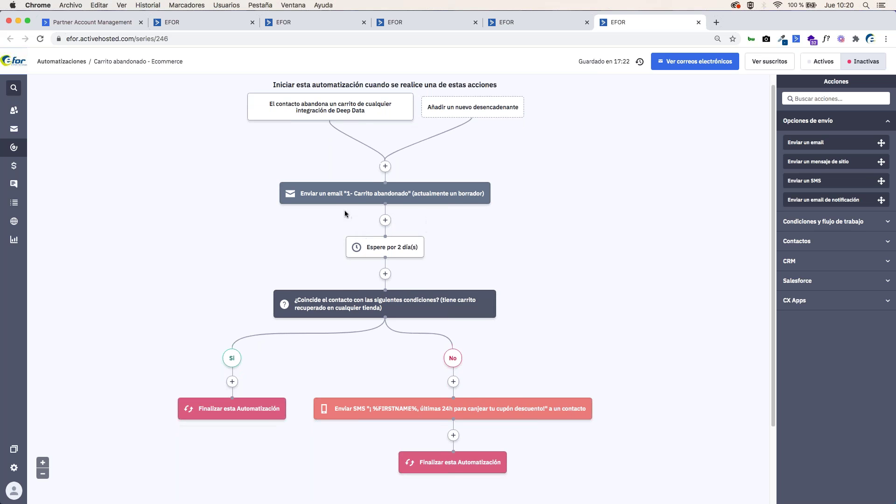
mouse_move(376, 237)
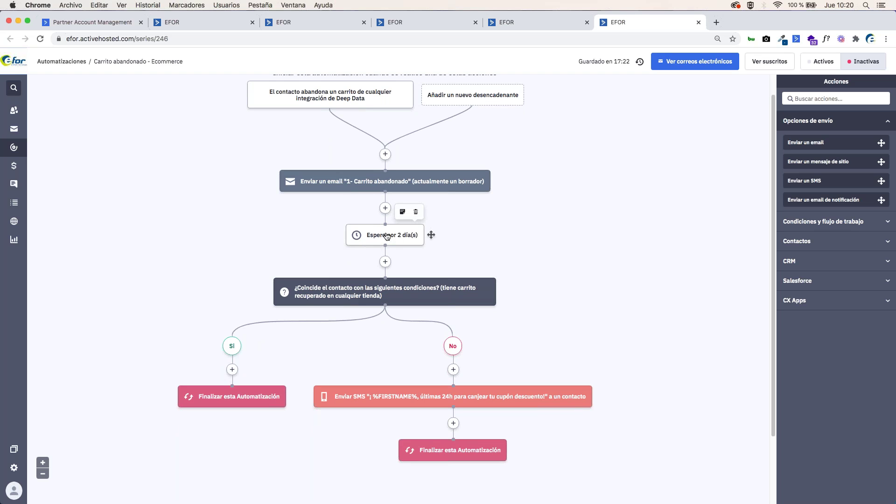
scroll(355, 261, "down", 1)
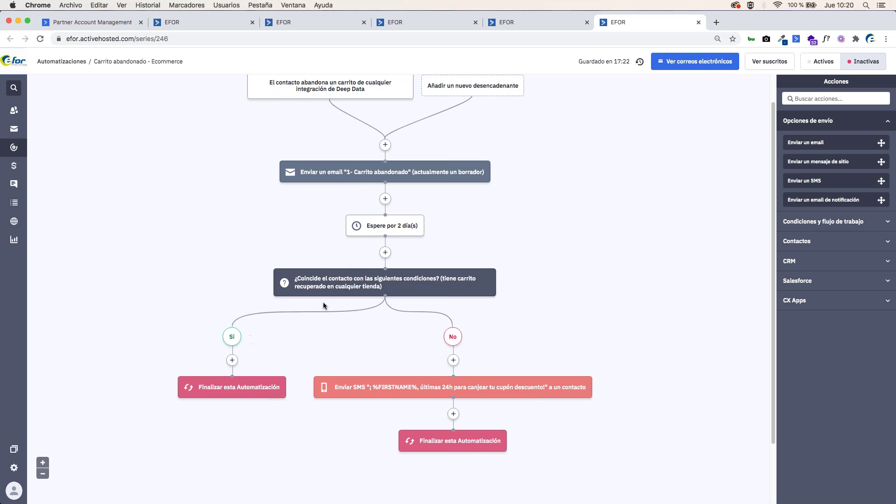
Step: Examine the recovered-cart condition with its Yes branch's end action and its No branch's discount coupon SMS
scroll(318, 200, "up", 1)
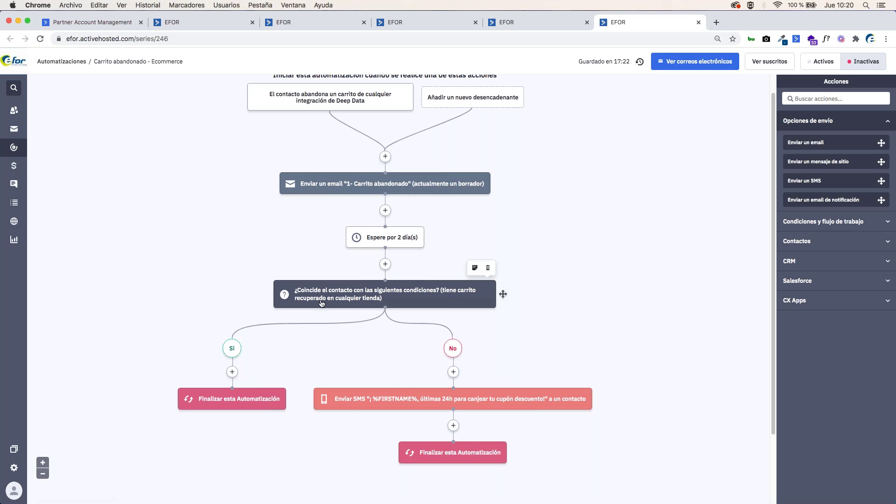
scroll(321, 310, "down", 2)
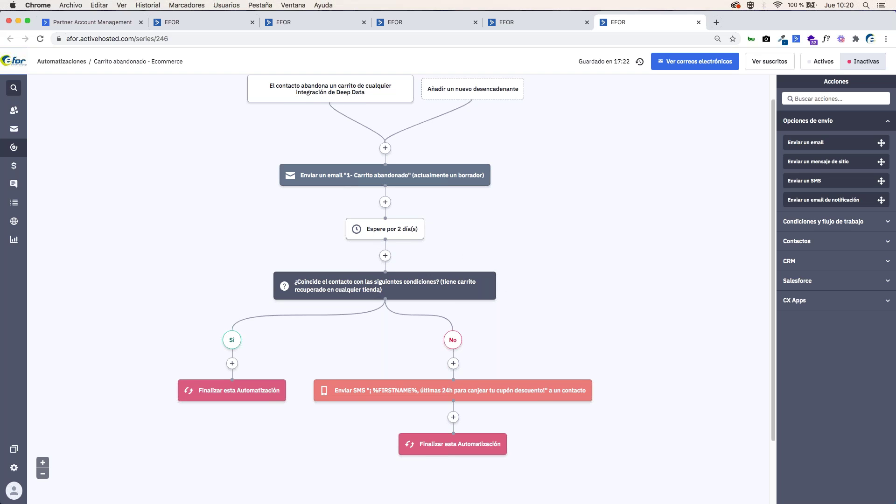
scroll(439, 322, "down", 1)
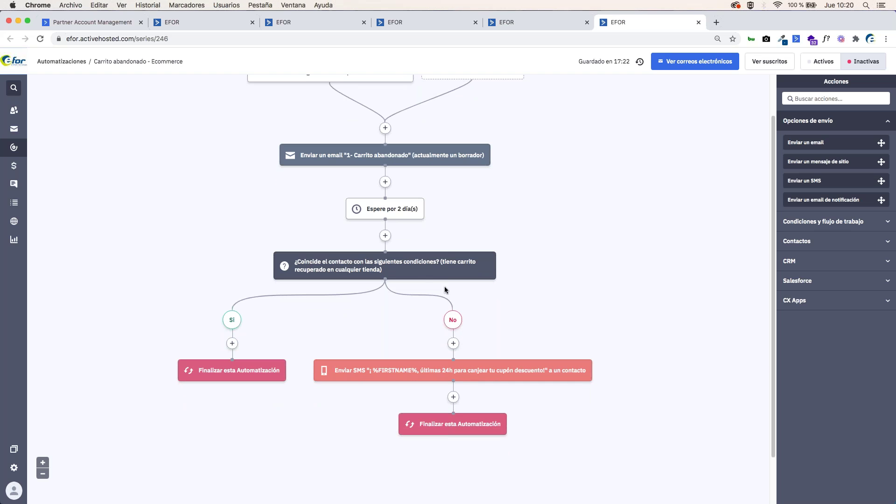
scroll(397, 322, "down", 1)
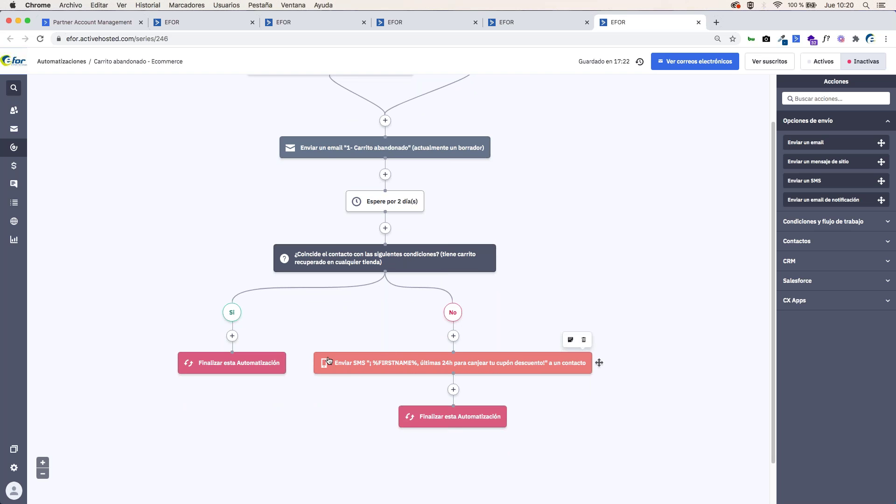
mouse_move(599, 363)
mouse_move(382, 200)
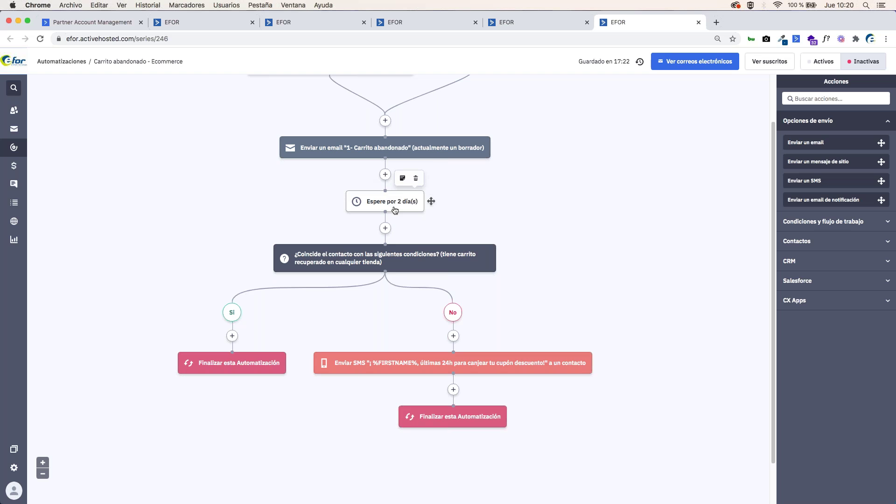
mouse_move(427, 368)
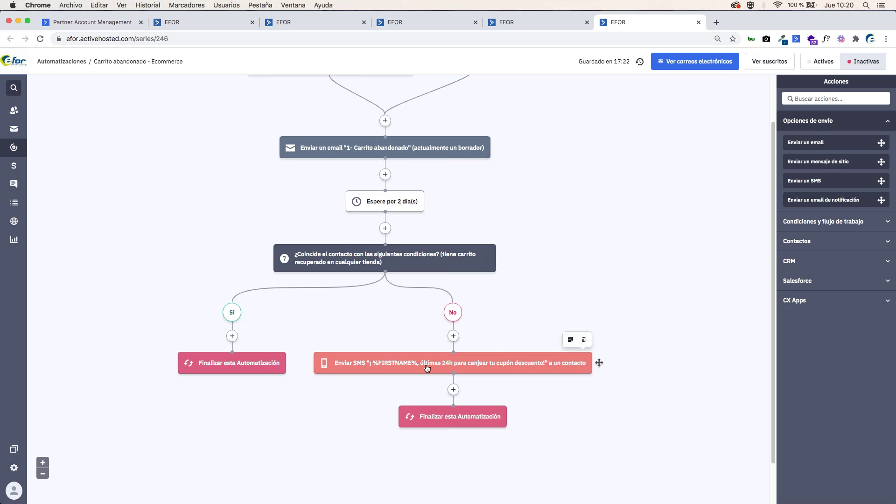
Step: Try adding the coupon code #CARRITO on a new line of the No branch's SMS message, and discard the edit
left_click(439, 367)
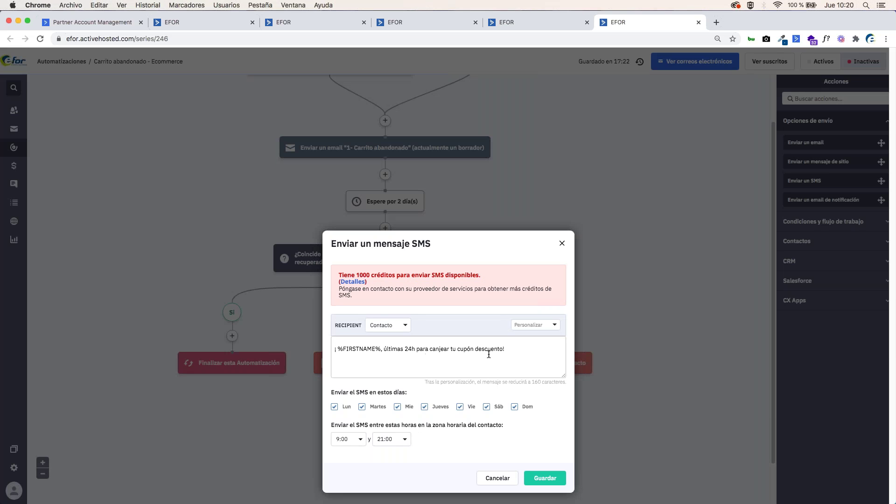
left_click(521, 349)
key("Return")
type("CARRITO")
key("super+Left")
type("#")
left_click(497, 479)
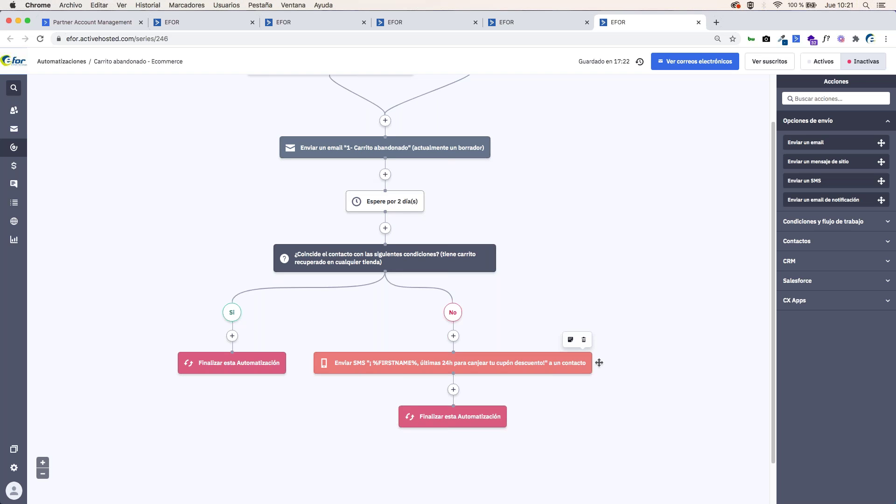
Step: Review the whole abandoned-cart flow once more, from its trigger through the email and condition to the coupon SMS
scroll(447, 357, "up", 3)
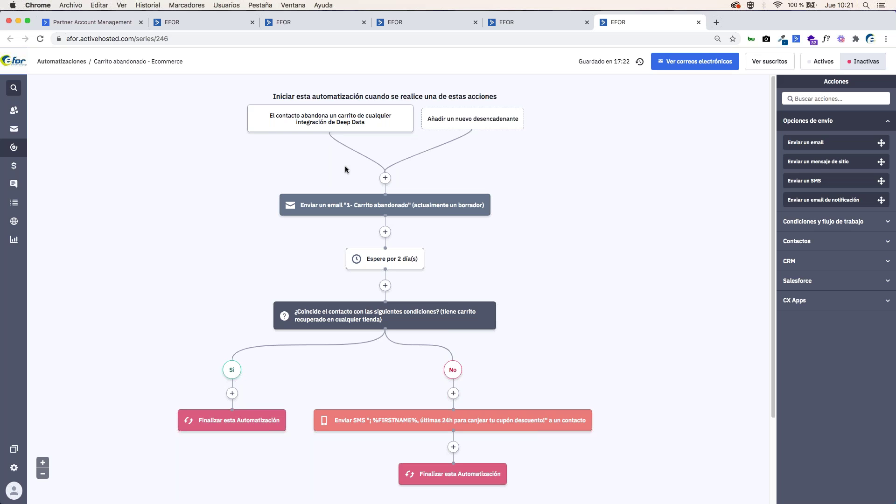
mouse_move(340, 204)
mouse_move(417, 310)
scroll(441, 354, "down", 3)
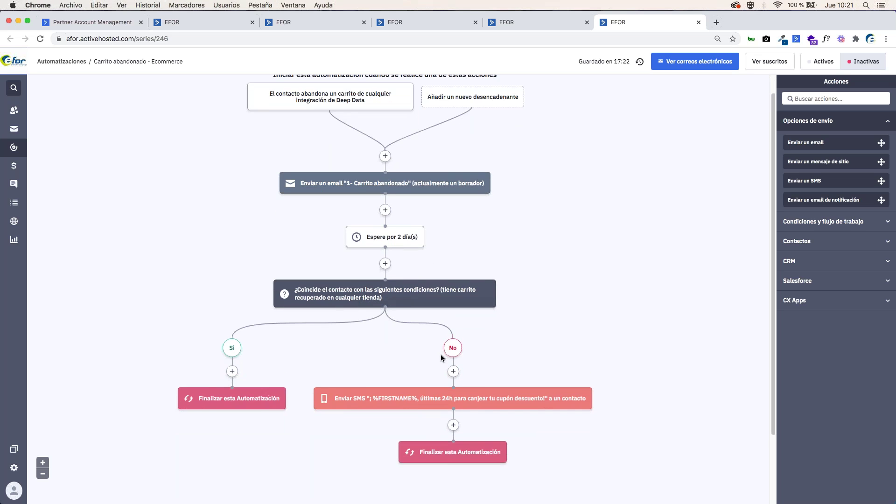
mouse_move(413, 342)
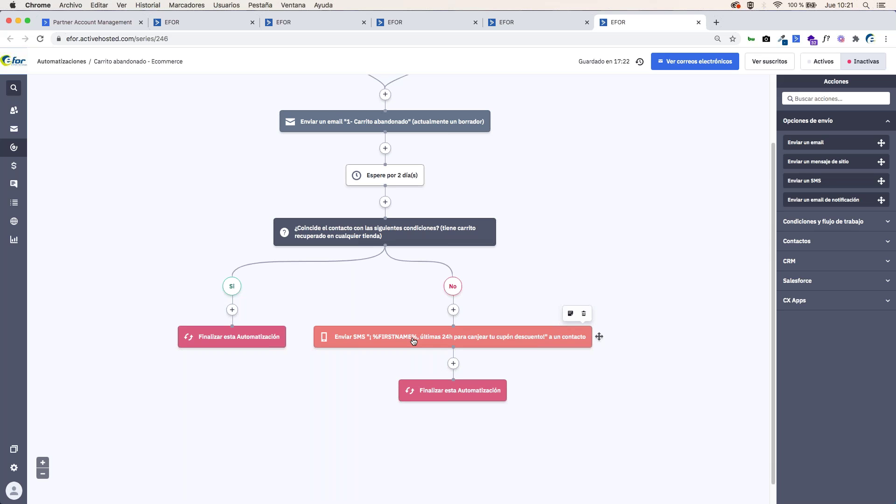
scroll(455, 326, "up", 3)
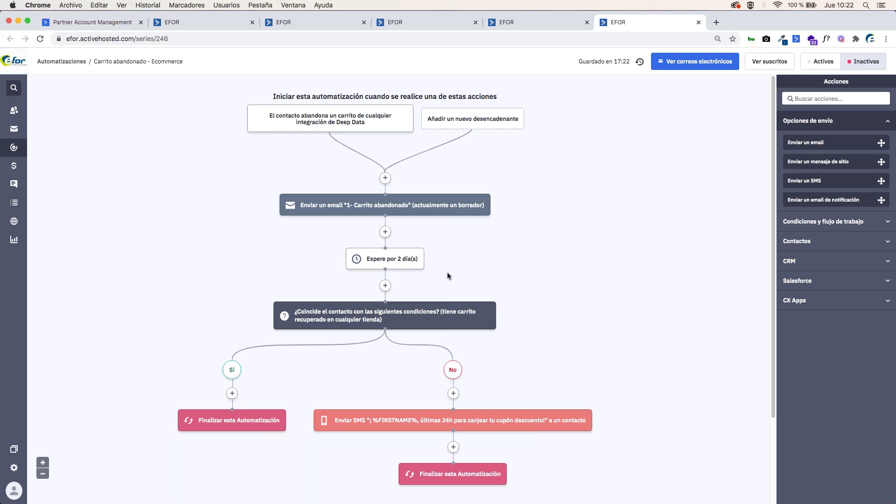
key("ctrl+Up")
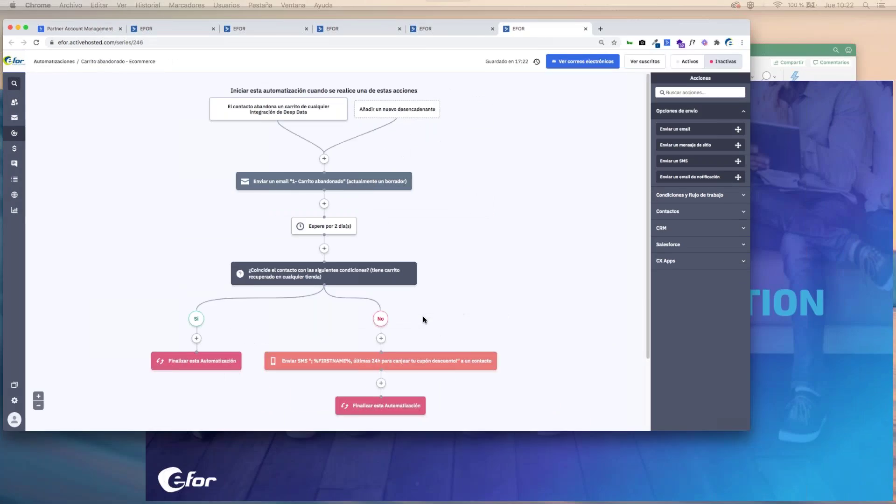
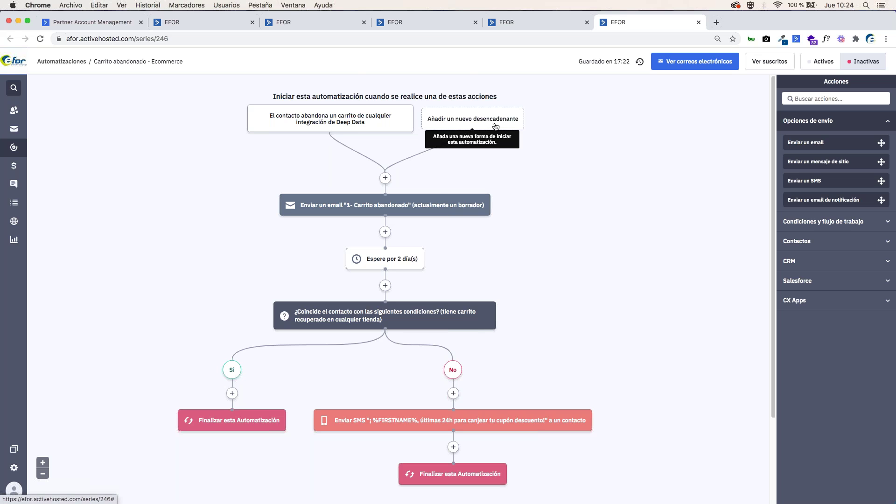
Step: Examine the start triggers available for a new automation trigger, first the E-Commerce category and then the full list
left_click(496, 126)
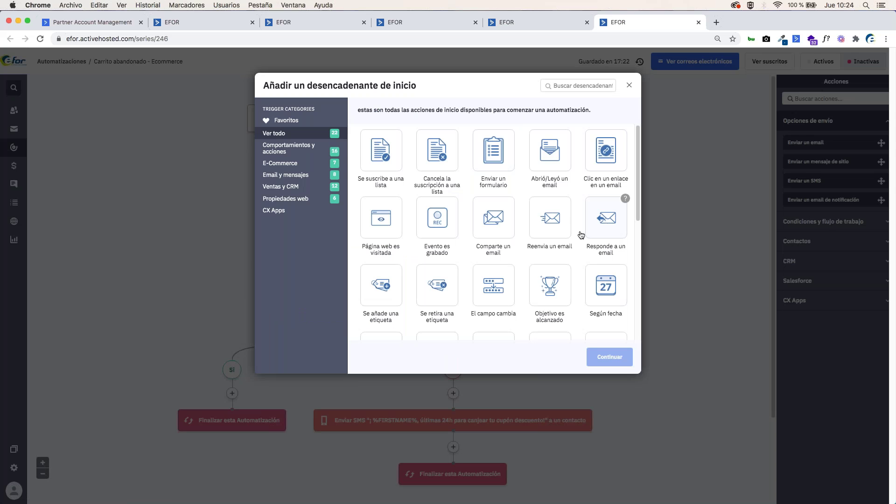
left_click(291, 164)
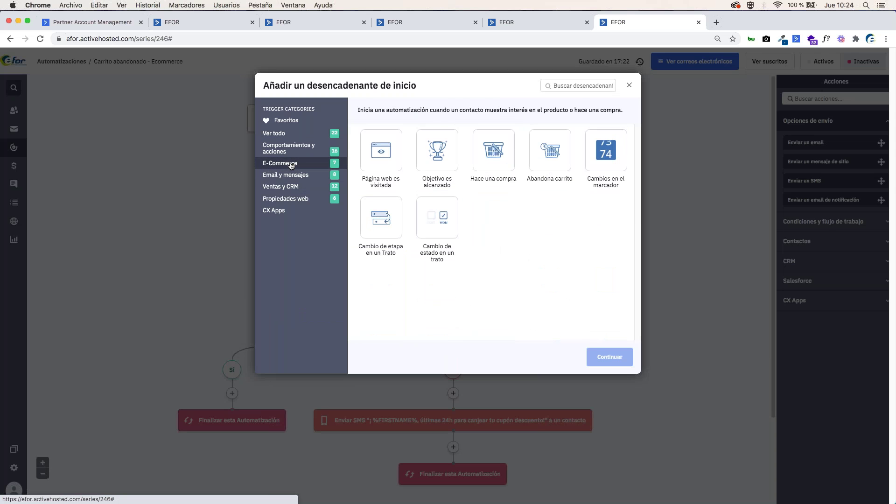
left_click(281, 135)
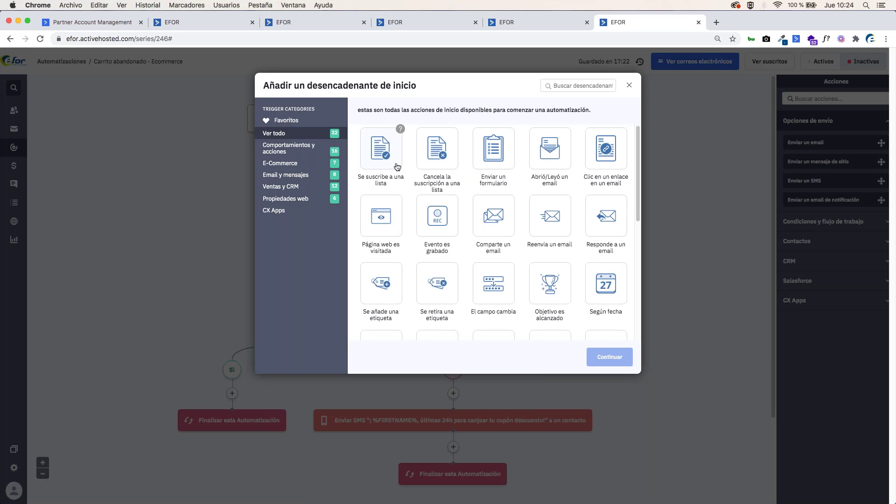
scroll(537, 163, "down", 1)
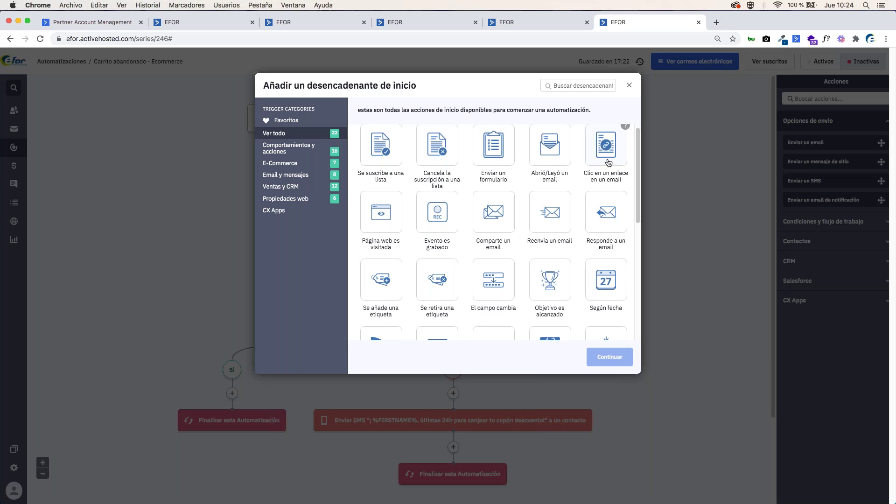
scroll(606, 158, "down", 1)
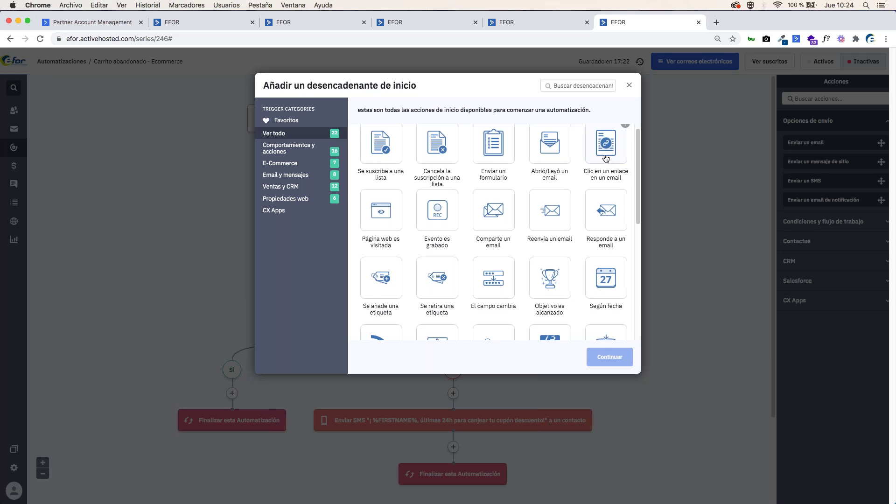
scroll(387, 221, "down", 1)
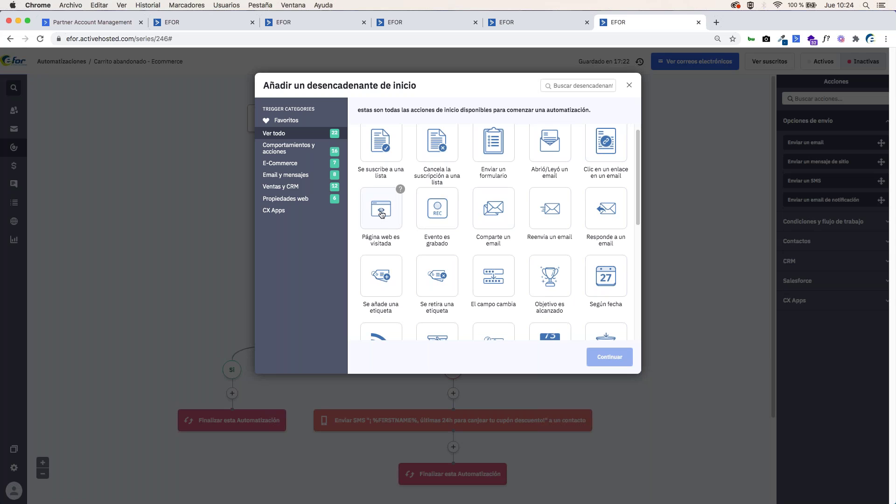